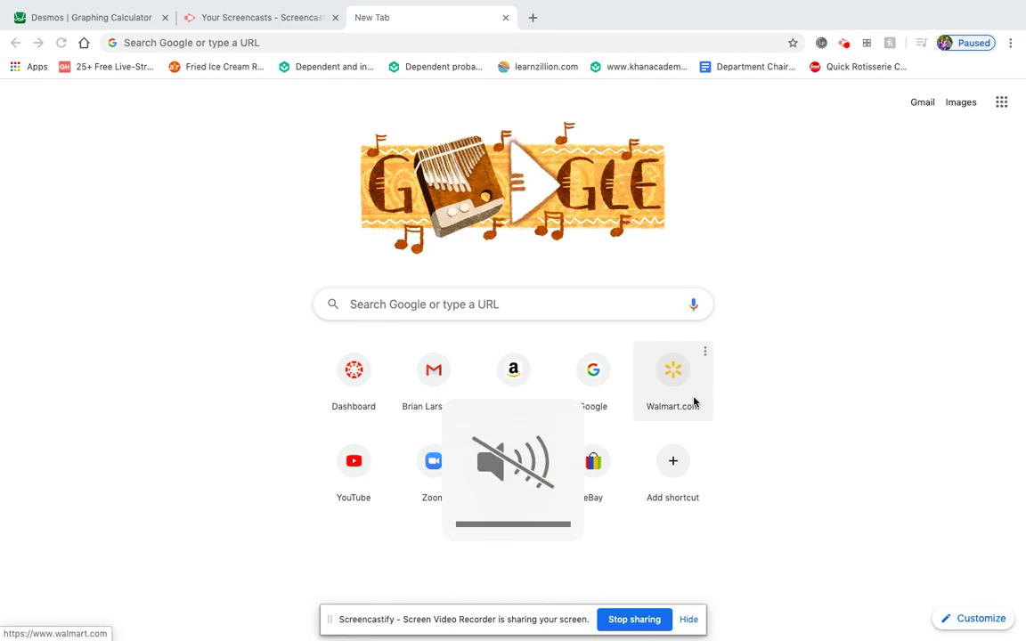
# - Lower the system volume and search Google for 'desmos graphing' in Chrome
pyautogui.press('XF86AudioLowerVolume')
pyautogui.press('XF86AudioLowerVolume')
pyautogui.press('XF86AudioLowerVolume')
pyautogui.press('XF86AudioLowerVolume')
pyautogui.press('XF86AudioLowerVolume')
pyautogui.press('XF86AudioLowerVolume')
pyautogui.press('XF86AudioLowerVolume')
pyautogui.press('XF86AudioLowerVolume')
pyautogui.press('XF86AudioLowerVolume')
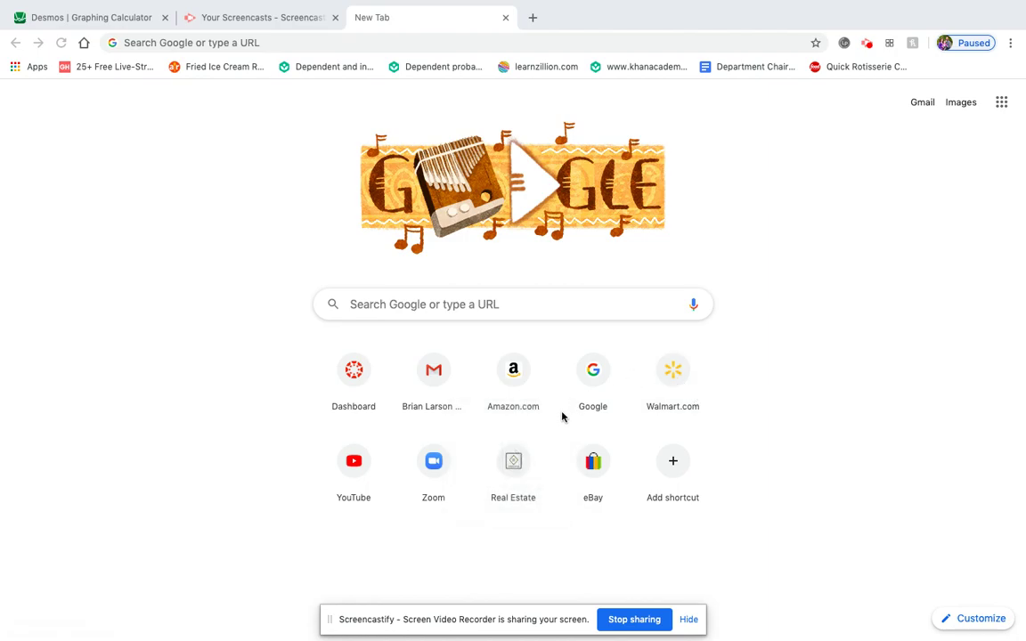
pyautogui.click(440, 304)
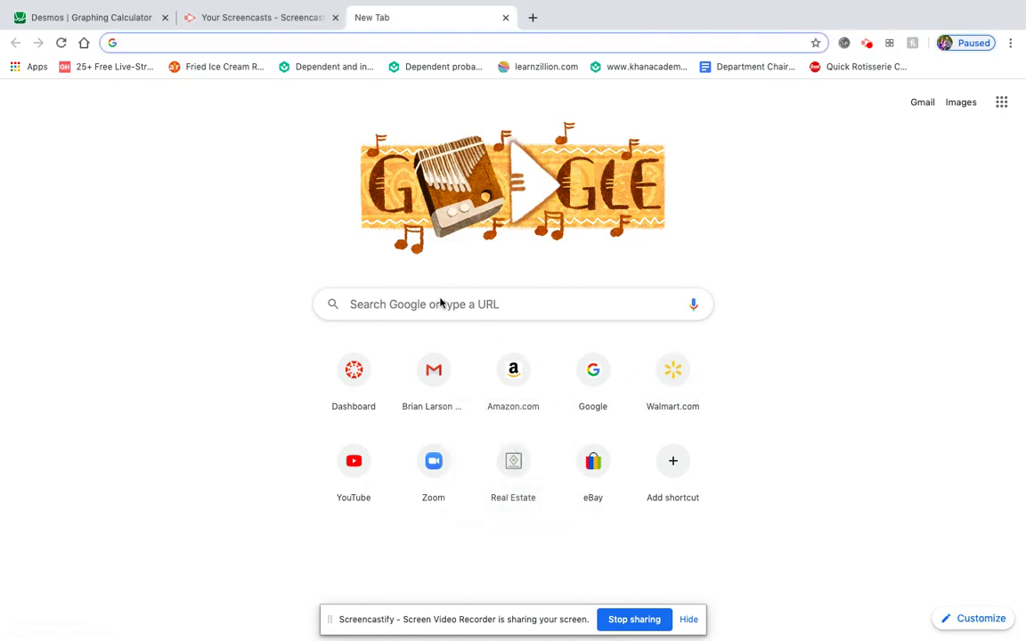
pyautogui.write('d')
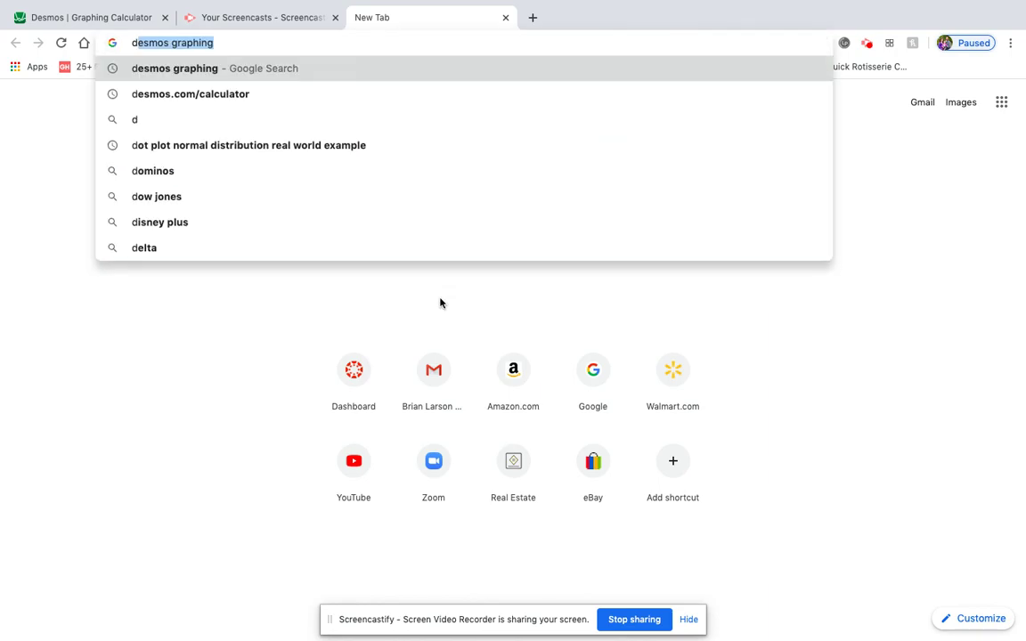
pyautogui.press('Return')
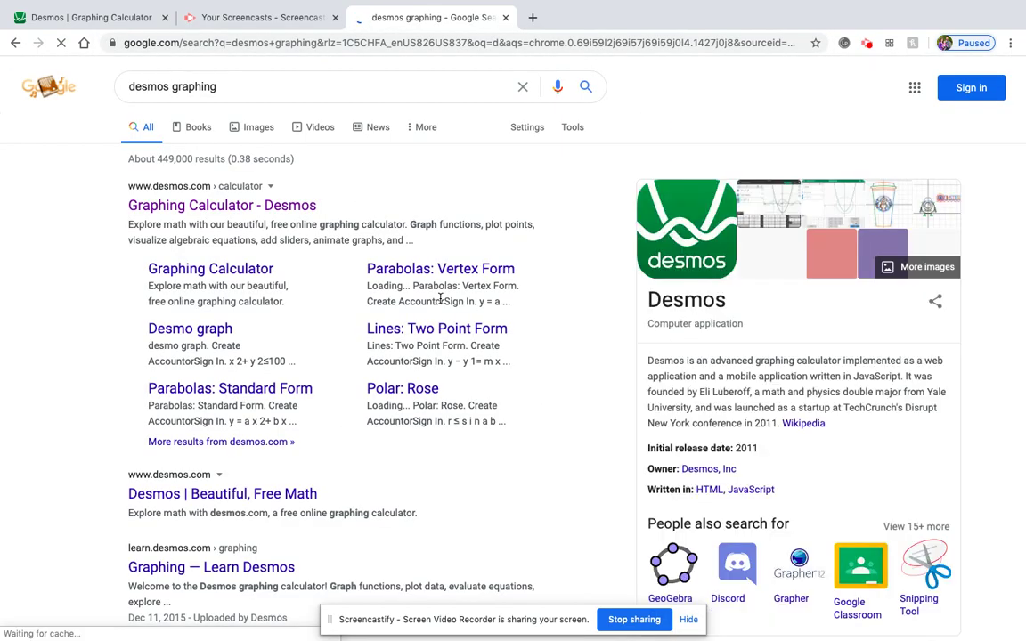
# - Open the Desmos Graphing Calculator result and add an empty x1–y1 table to the new graph
pyautogui.click(253, 206)
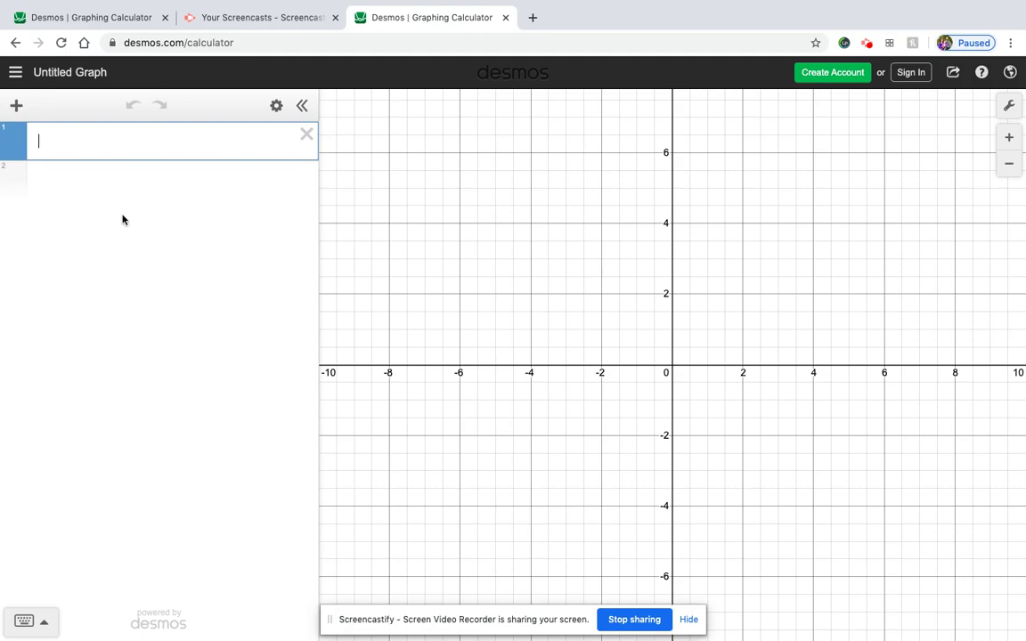
pyautogui.click(17, 108)
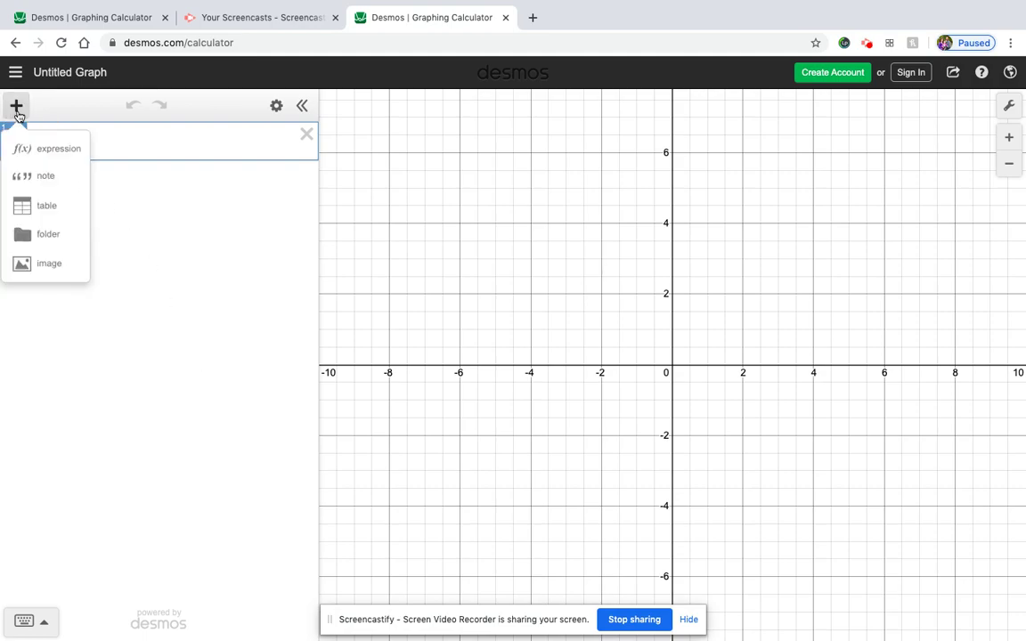
pyautogui.click(34, 205)
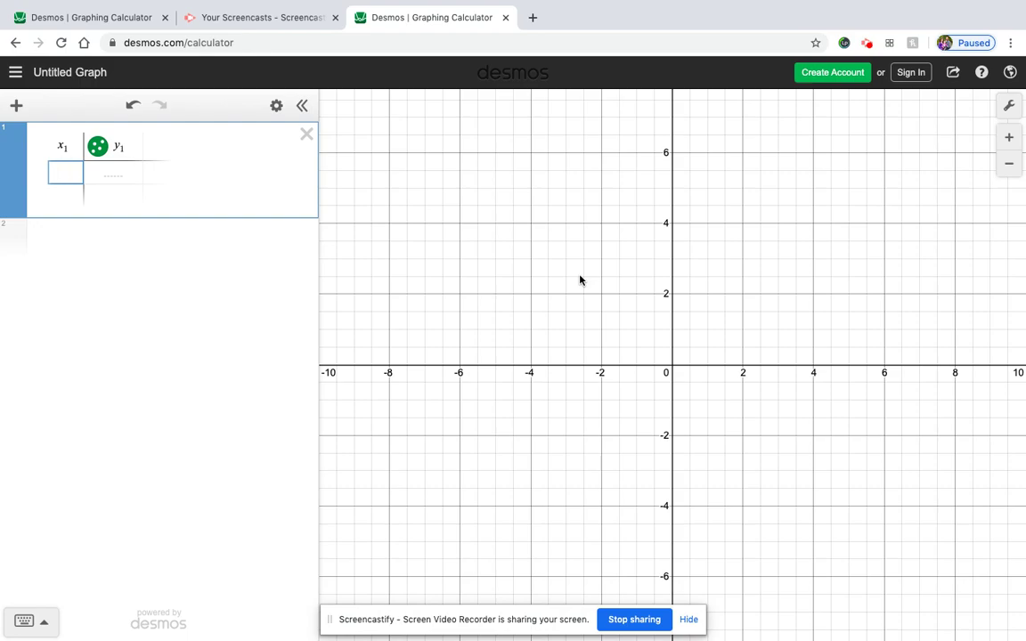
# - Enter x1 values −8, −6, −4, −2, −1, 0, 1, 3, 5 in the table
pyautogui.write('-8-6')
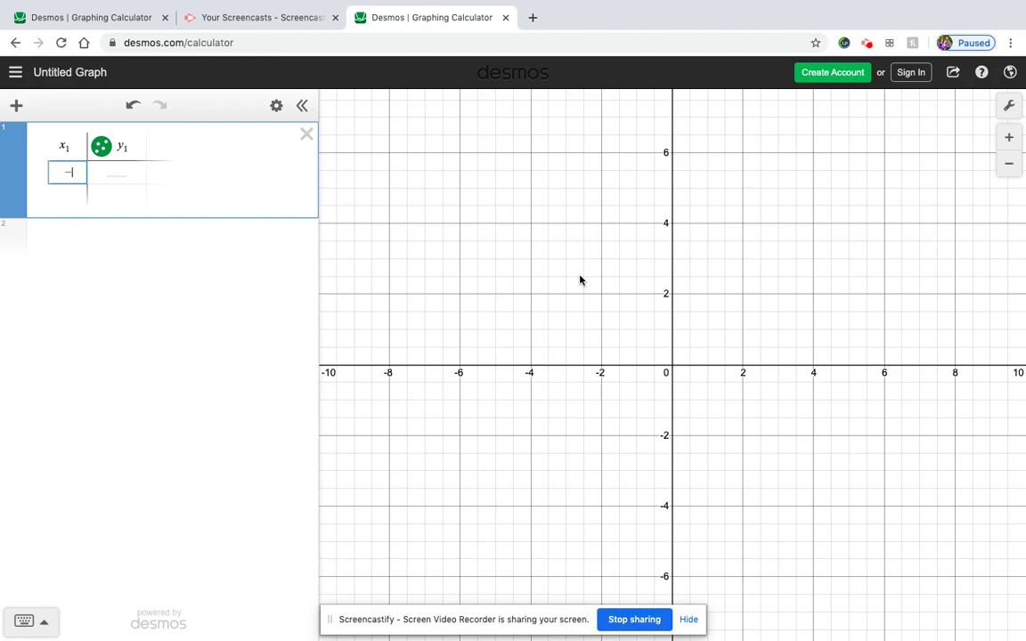
pyautogui.press('BackSpace')
pyautogui.press('BackSpace')
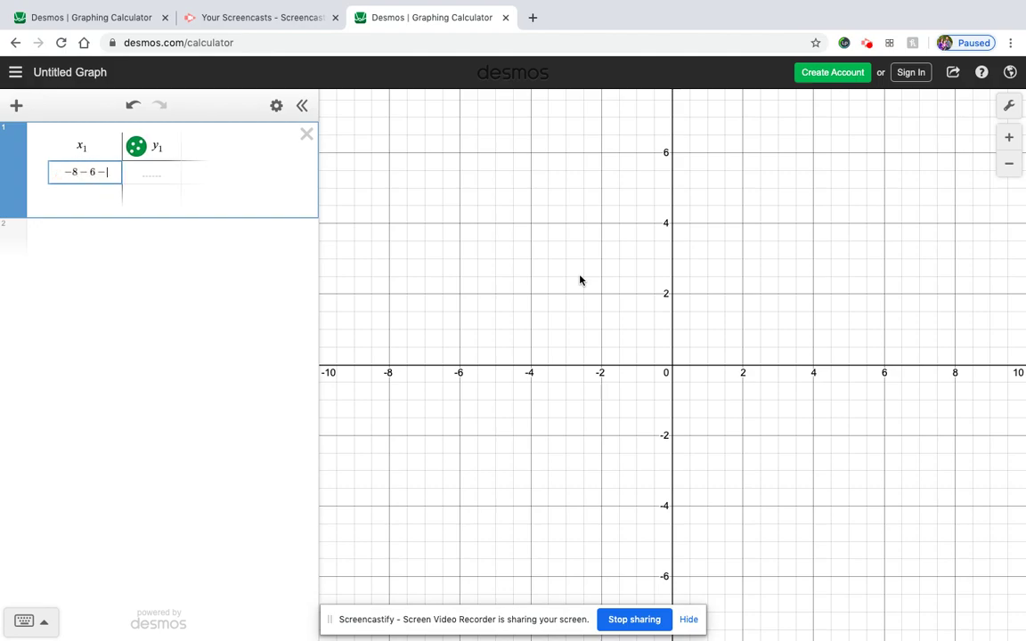
pyautogui.press('Return')
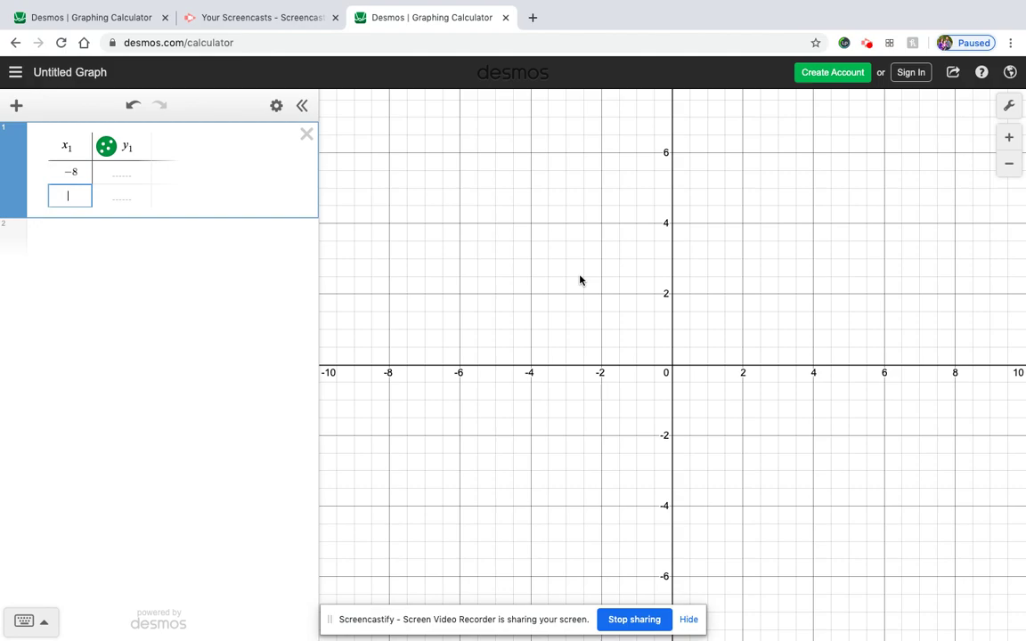
pyautogui.write('-6')
pyautogui.press('Return')
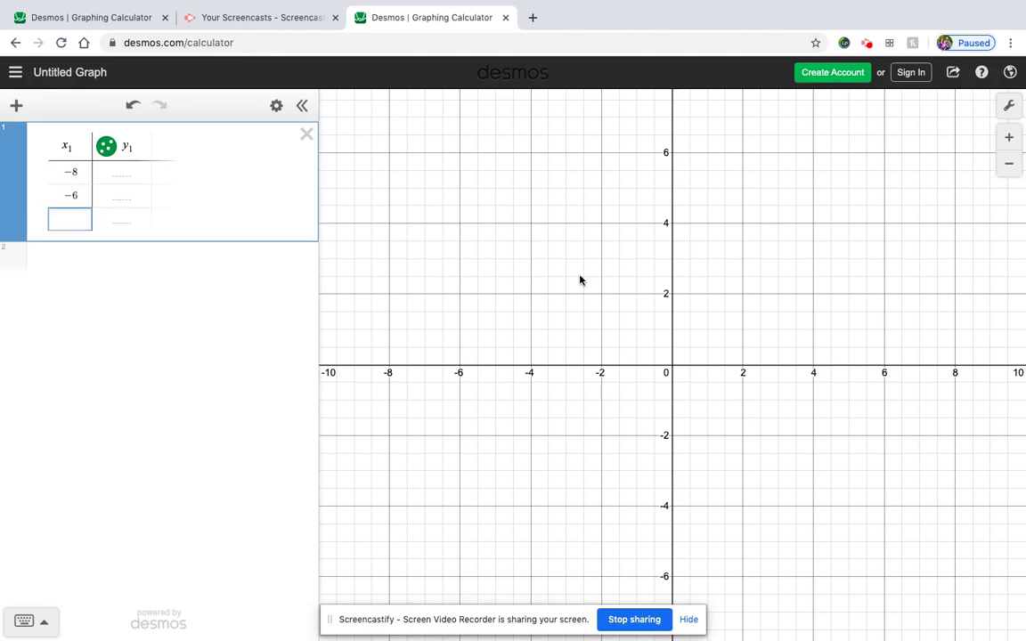
pyautogui.write('-4')
pyautogui.press('Return')
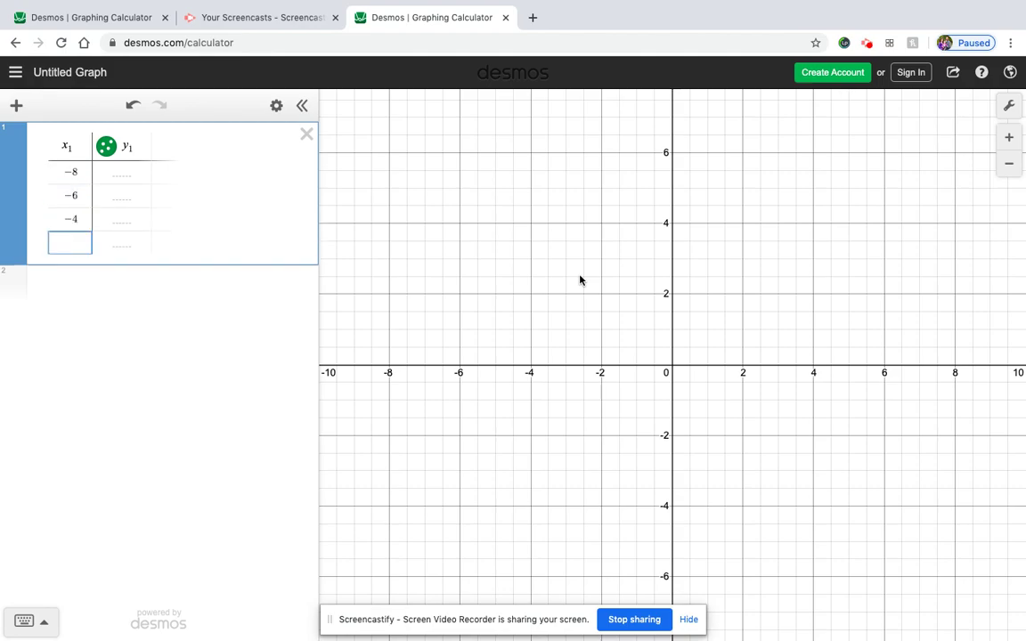
pyautogui.write('-2')
pyautogui.press('Return')
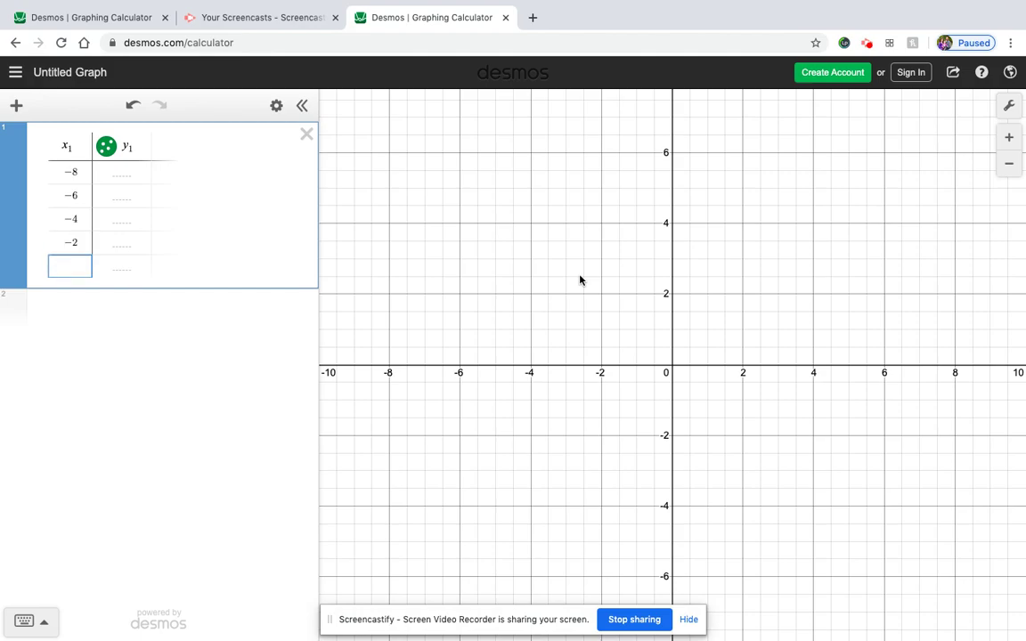
pyautogui.write('-1')
pyautogui.press('Return')
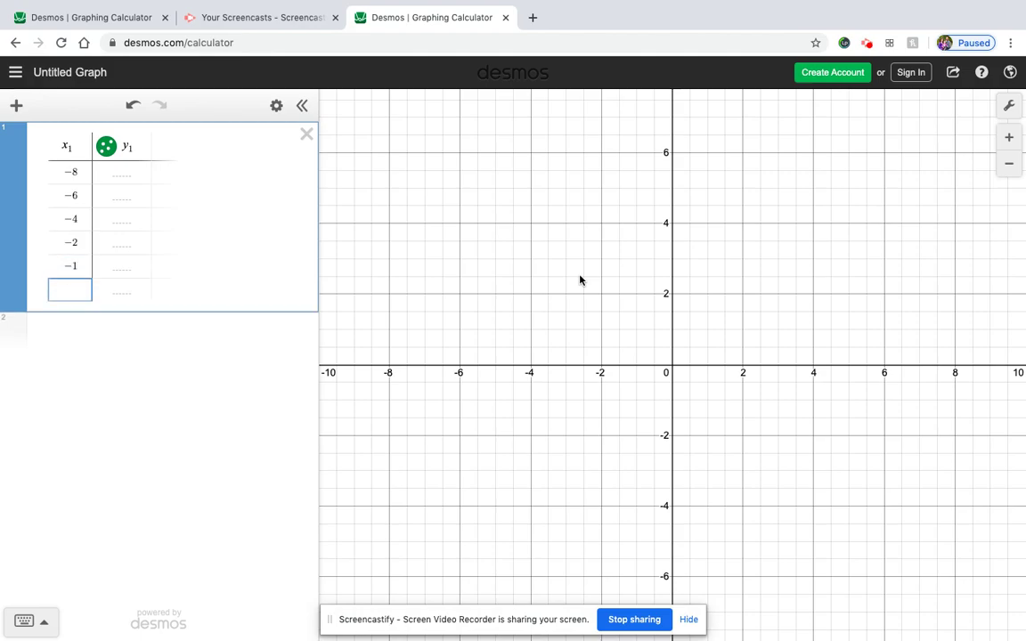
pyautogui.write('0')
pyautogui.press('Return')
pyautogui.write('1')
pyautogui.press('Return')
pyautogui.write('3')
pyautogui.press('Return')
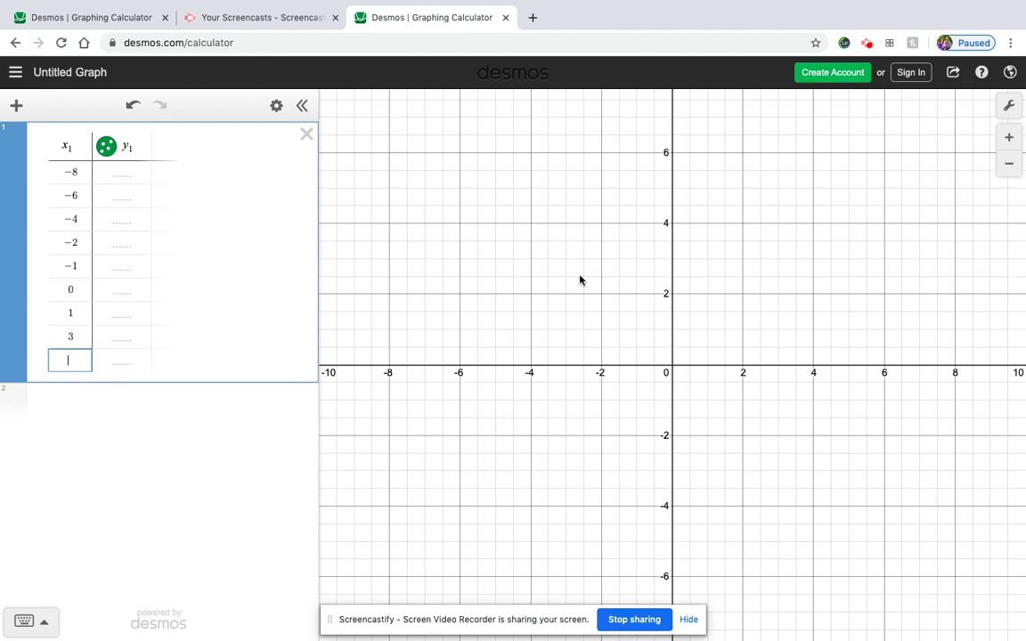
pyautogui.write('5')
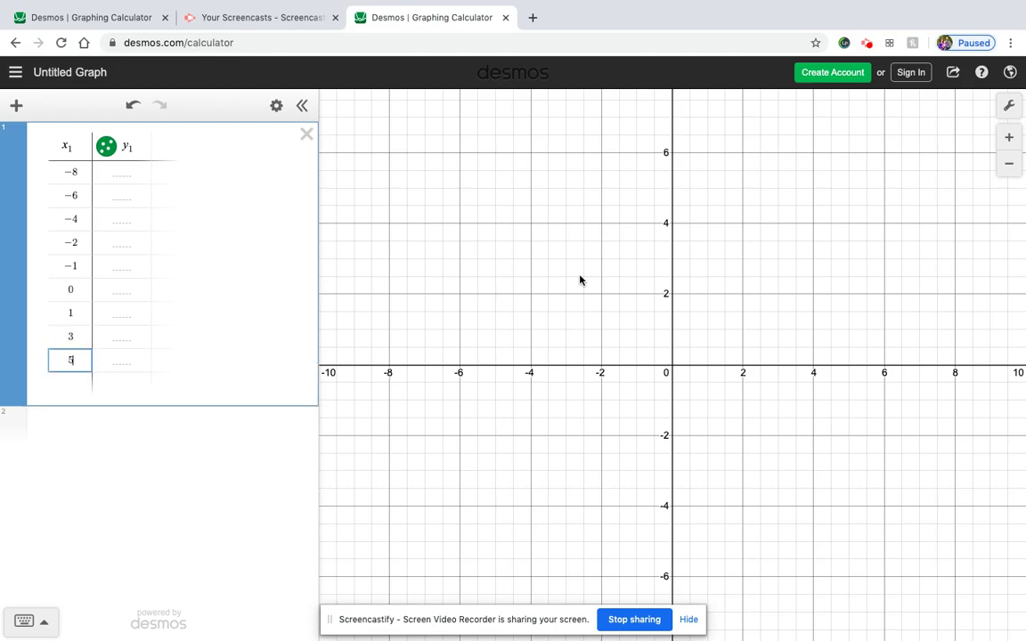
# - Enter y1 values 15, 17, 22, 22, 27, 33, 35, 36, 44 beside them
pyautogui.click(130, 176)
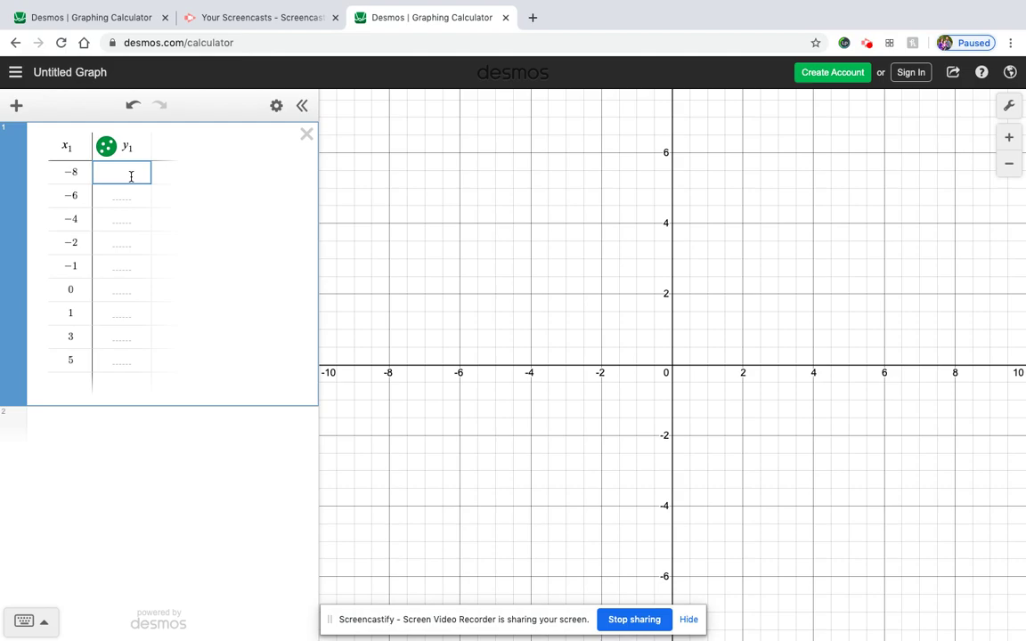
pyautogui.write('15')
pyautogui.press('Return')
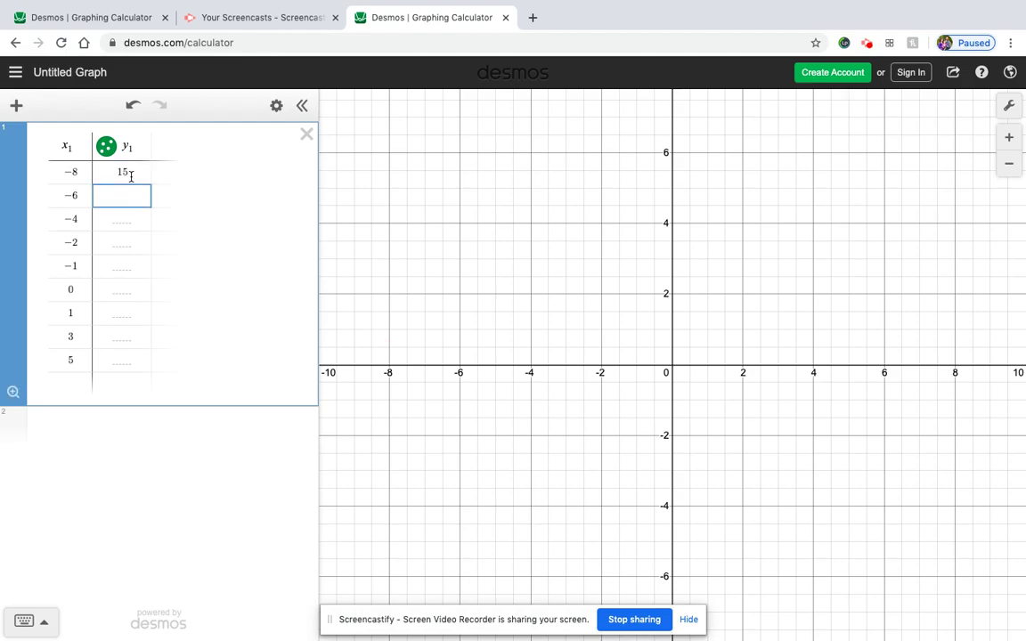
pyautogui.write('17')
pyautogui.press('Return')
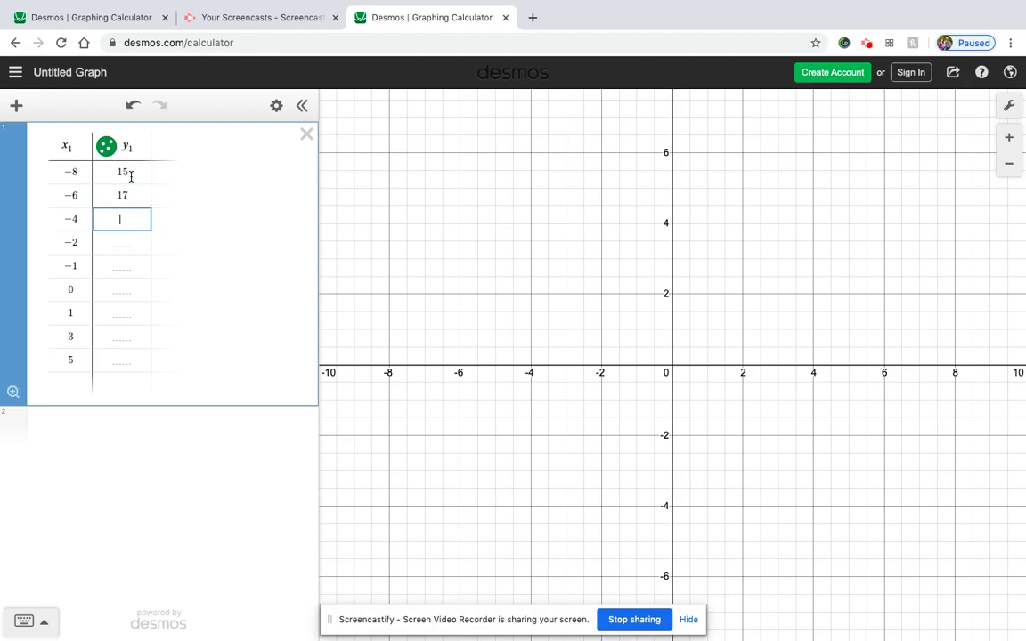
pyautogui.write('22')
pyautogui.press('Return')
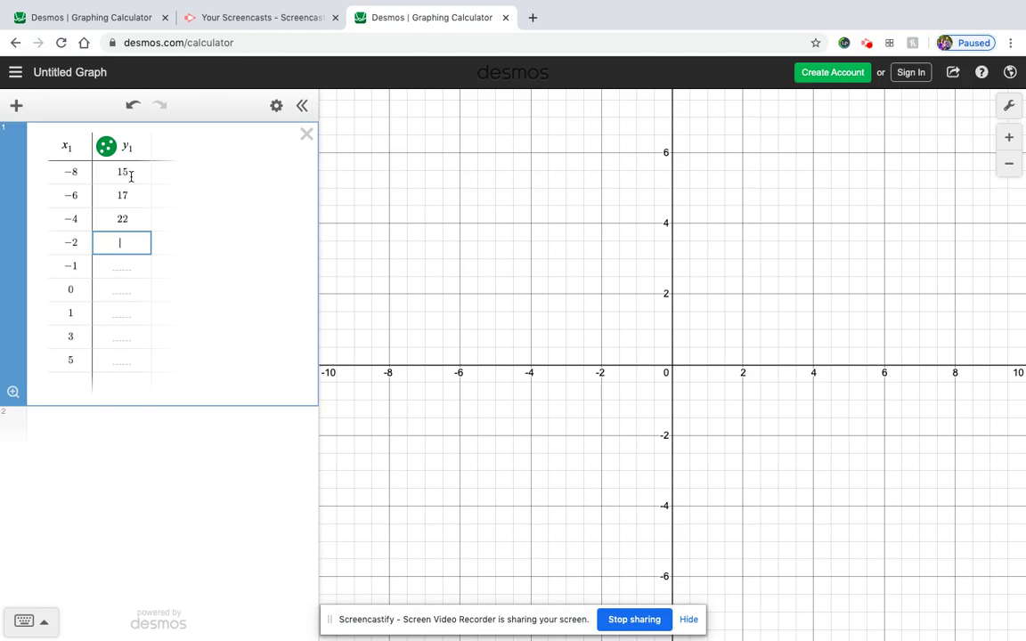
pyautogui.write('22')
pyautogui.press('Return')
pyautogui.write('27')
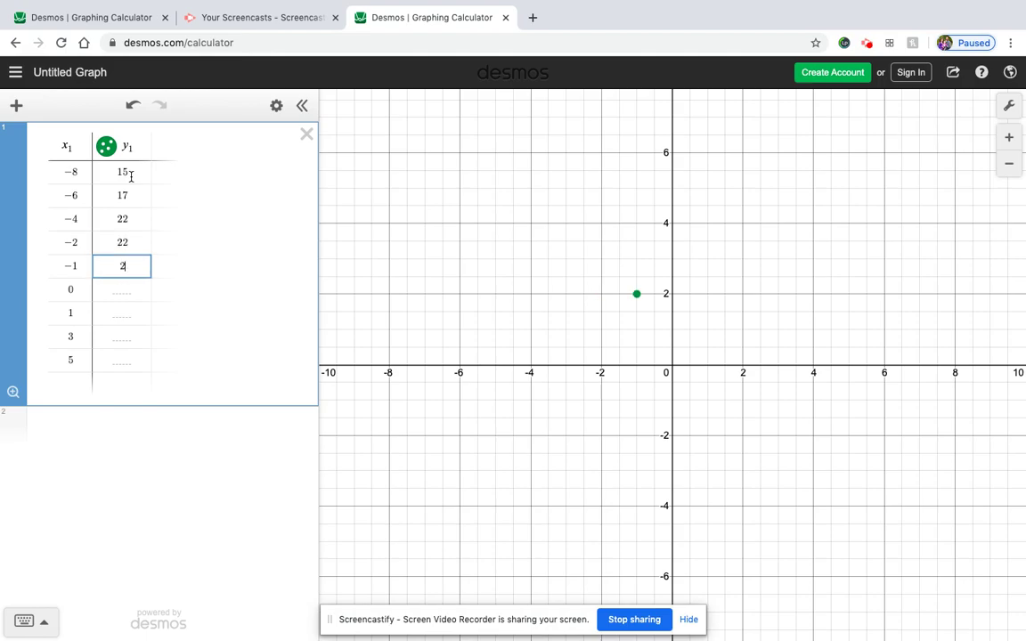
pyautogui.press('Return')
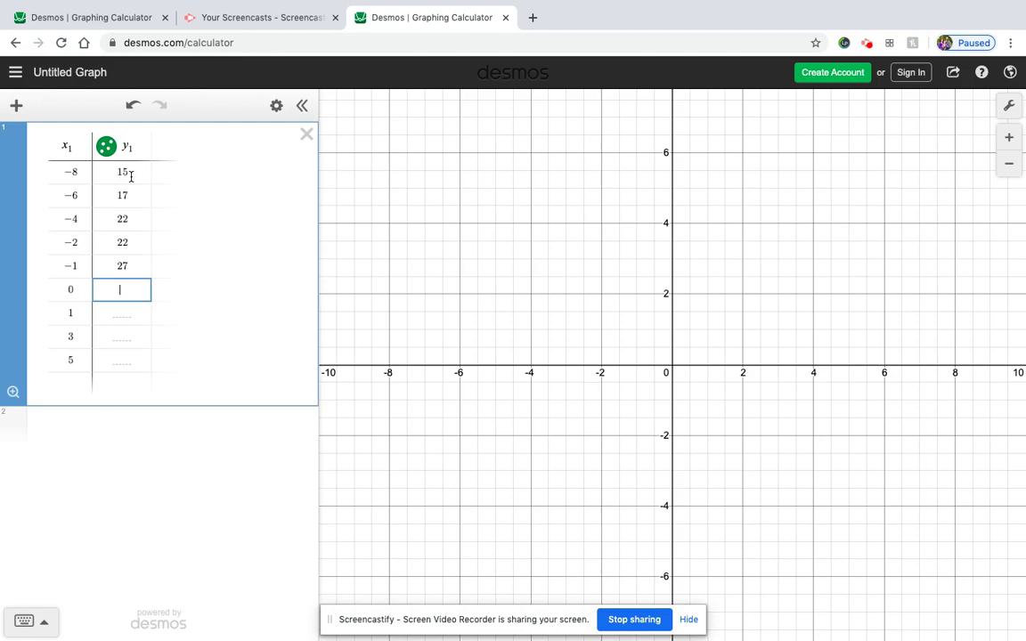
pyautogui.write('33')
pyautogui.press('Return')
pyautogui.write('35')
pyautogui.press('Return')
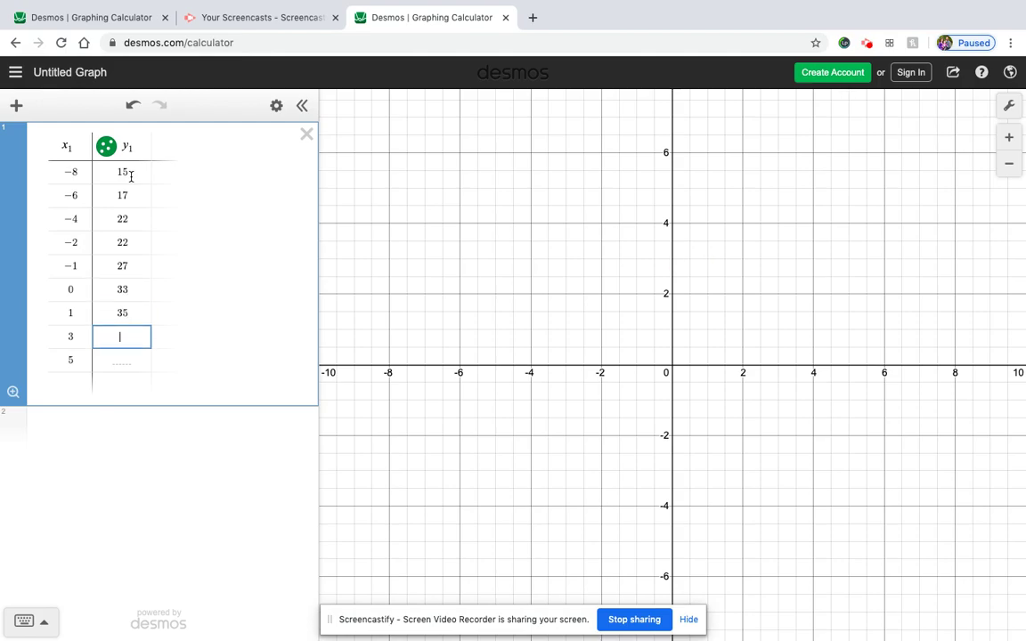
pyautogui.write('36')
pyautogui.press('Return')
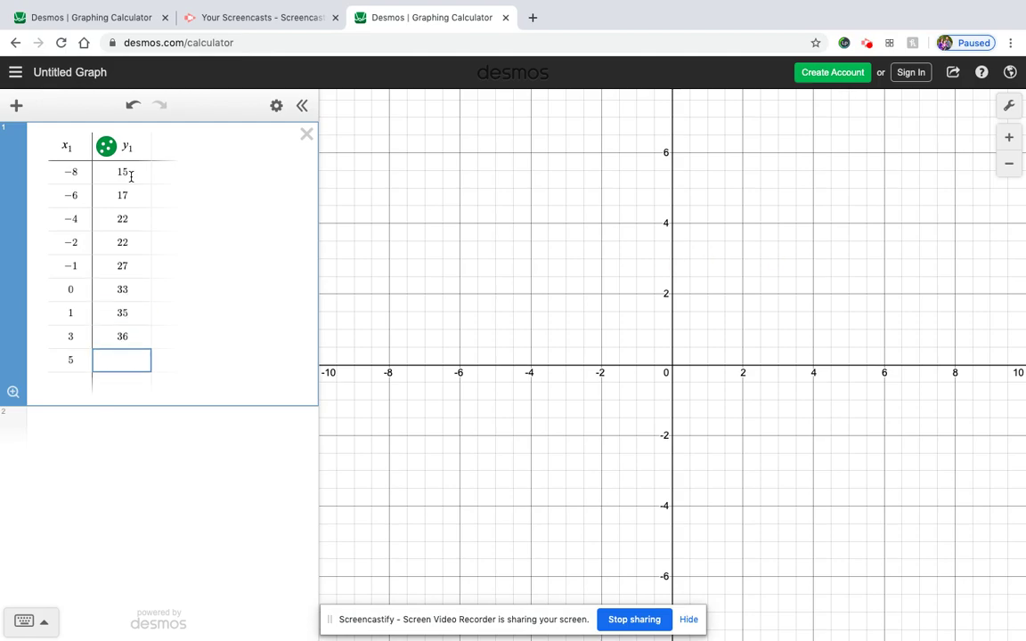
pyautogui.write('44')
# - Pan and zoom out until all nine points show, then place the cursor on expression line 2
pyautogui.moveTo(845, 201); pyautogui.dragTo(678, 360)
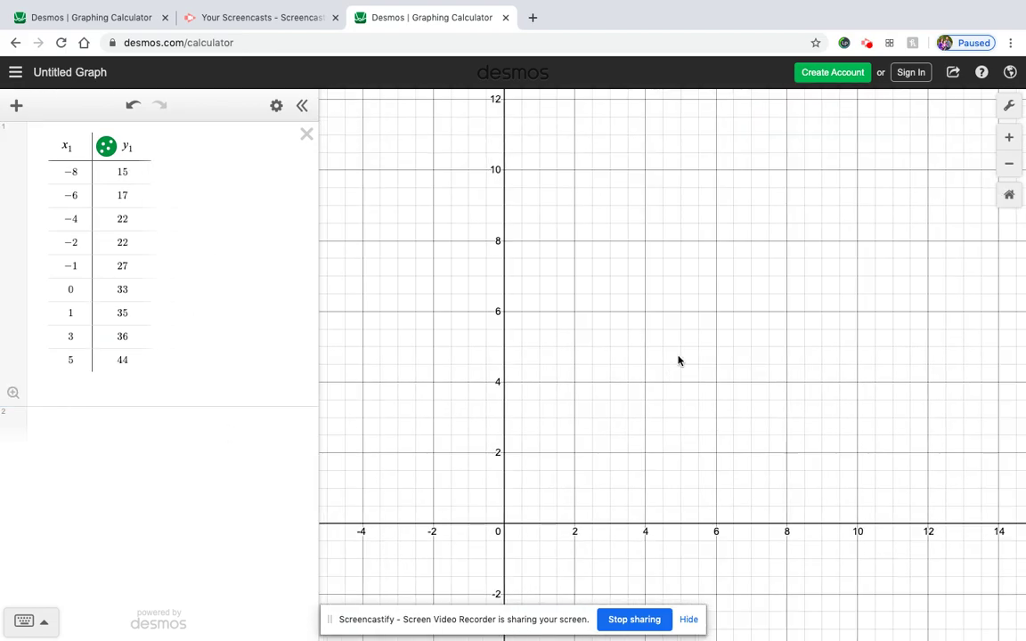
pyautogui.scroll(-3, 679, 361)
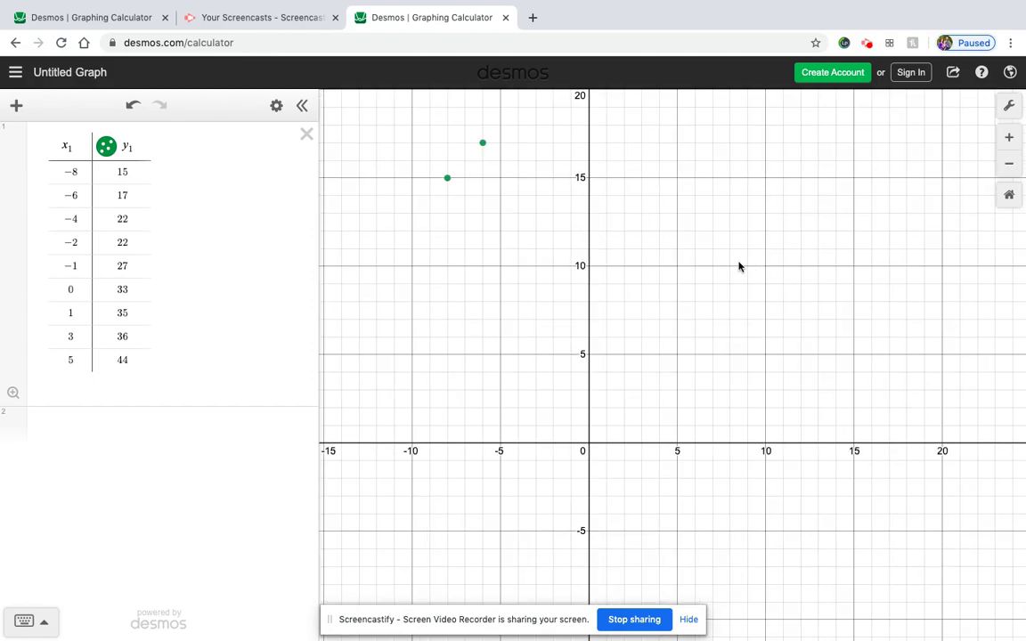
pyautogui.click(1009, 163)
pyautogui.moveTo(749, 234); pyautogui.dragTo(726, 336)
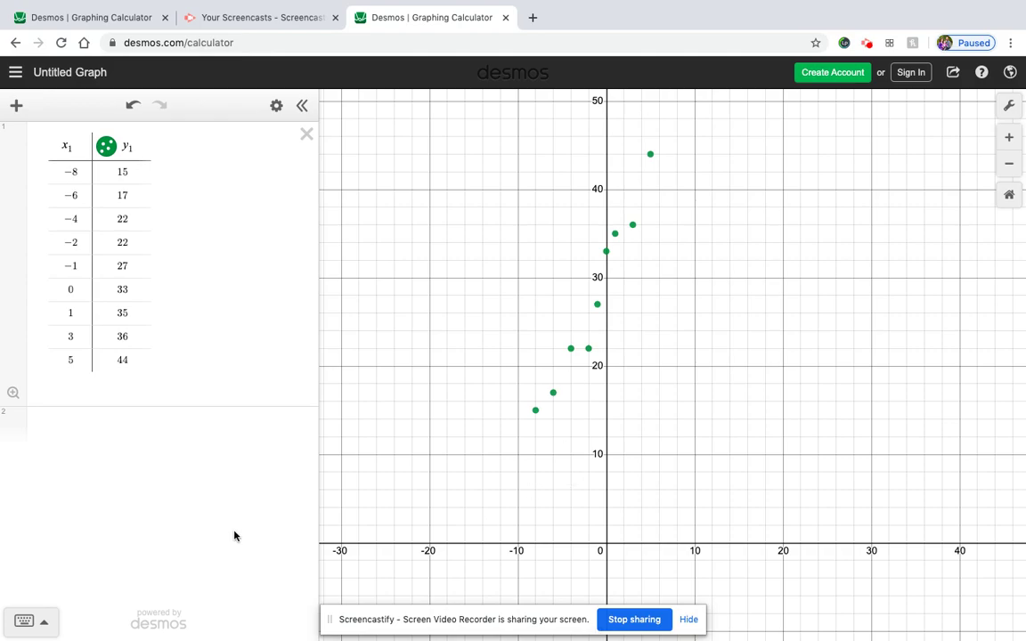
pyautogui.click(14, 417)
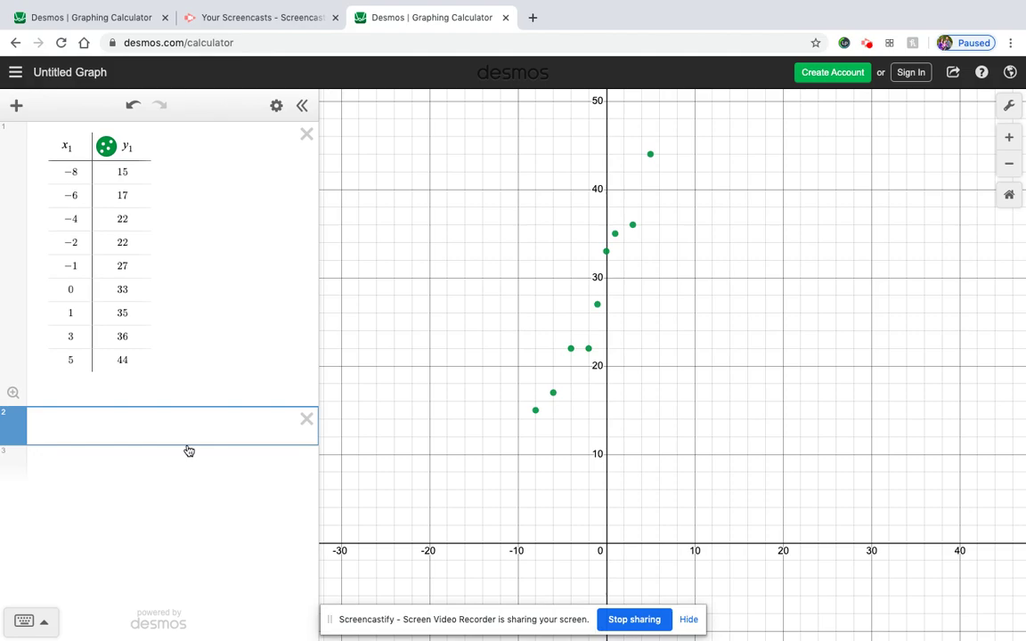
# - Write the regression y₁ ~ mx₁ + b, correcting the mistyped y = mb + b
pyautogui.write('y = mb ')
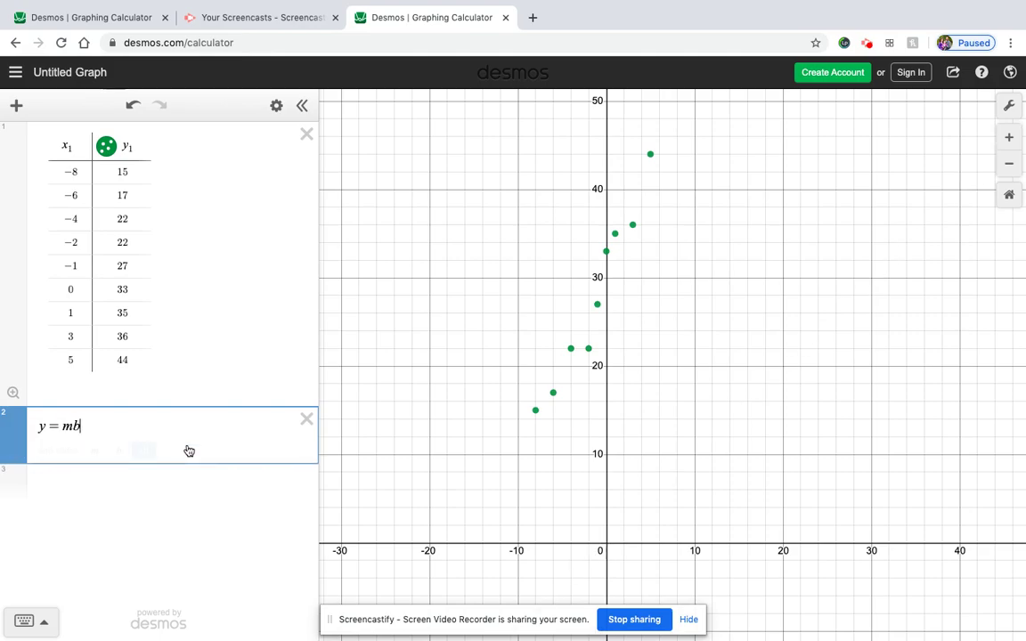
pyautogui.write('+ b')
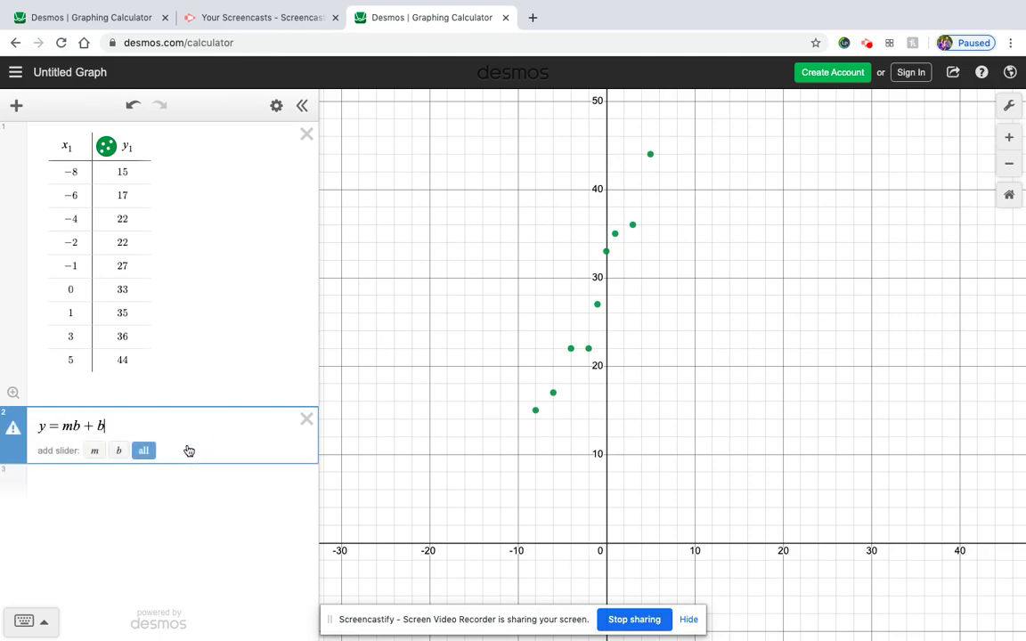
pyautogui.press('Left')
pyautogui.press('Left')
pyautogui.press('Delete')
pyautogui.write('x')
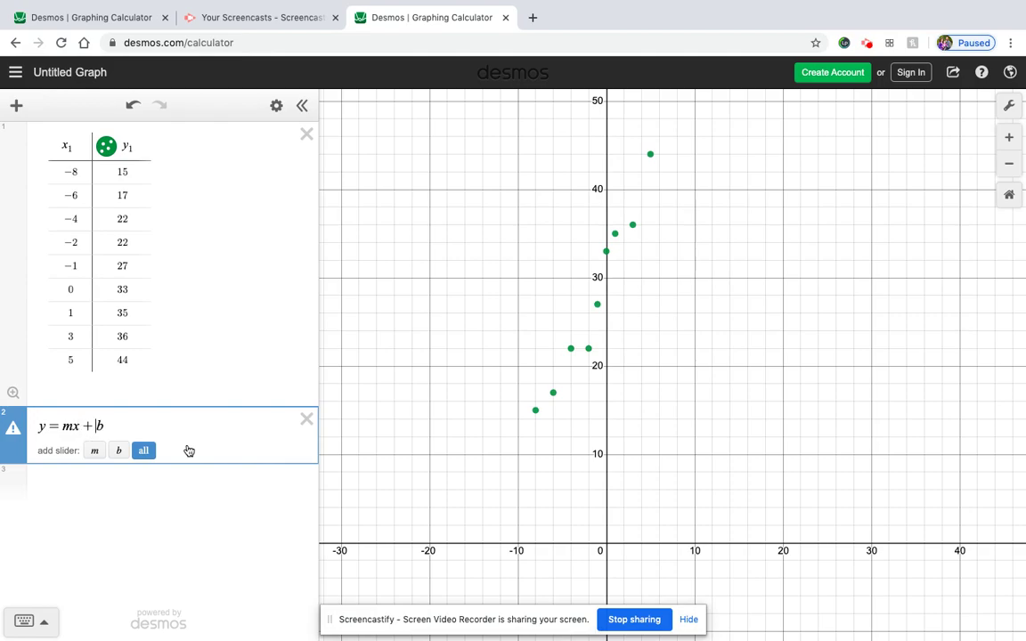
pyautogui.press('Right')
pyautogui.press('Left')
pyautogui.press('Left')
pyautogui.press('Left')
pyautogui.press('Left')
pyautogui.press('Left')
pyautogui.press('Right')
pyautogui.press('BackSpace')
pyautogui.write('~')
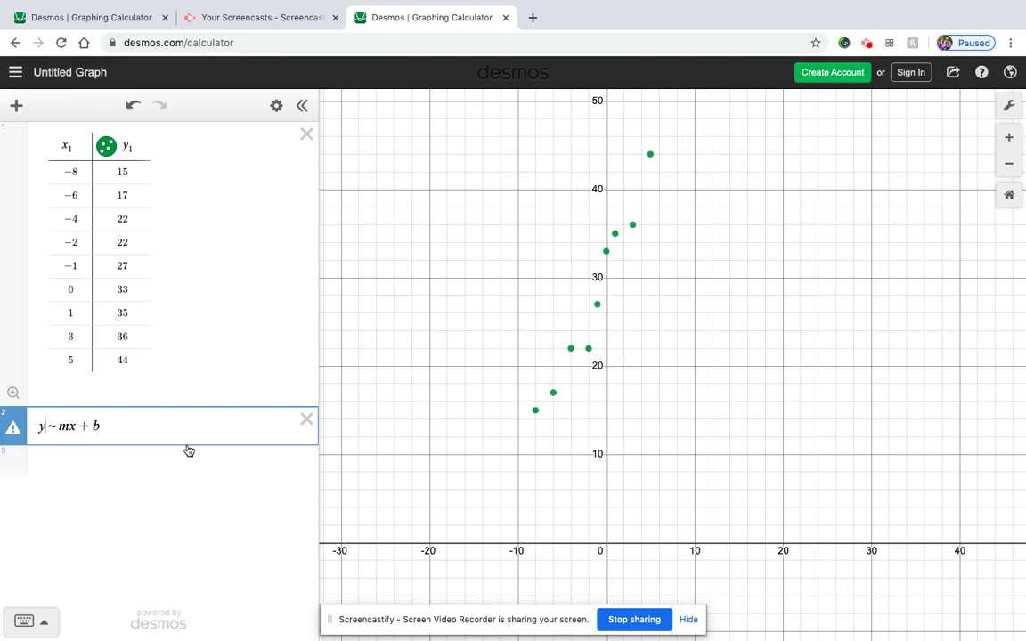
pyautogui.write('1')
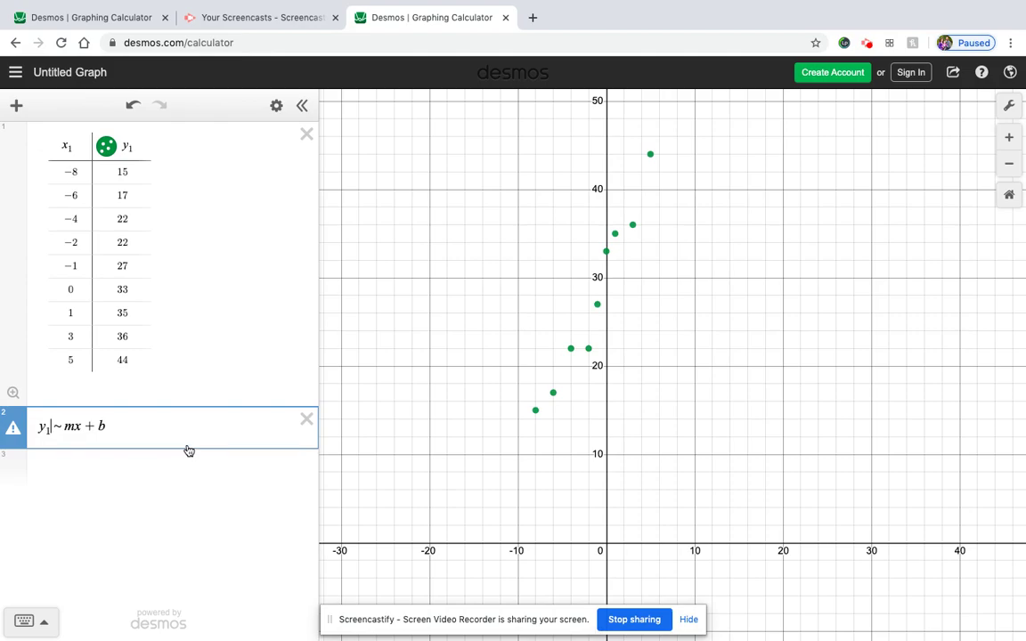
pyautogui.write('1')
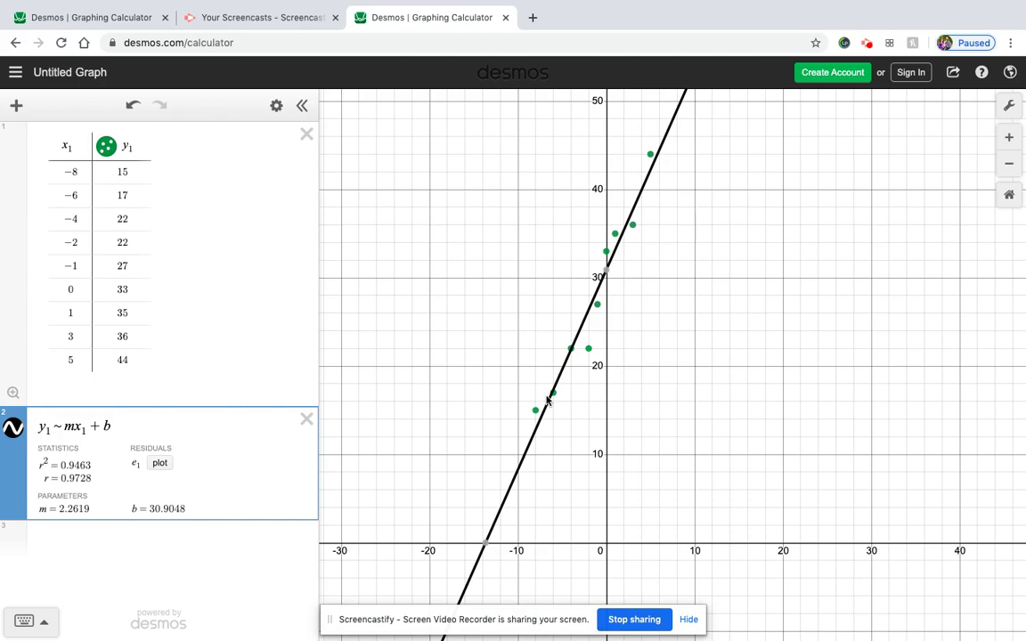
# - Switch to the first Desmos tab showing the weak-correlation graph with r = 0.2762
pyautogui.moveTo(609, 274)
pyautogui.click(128, 17)
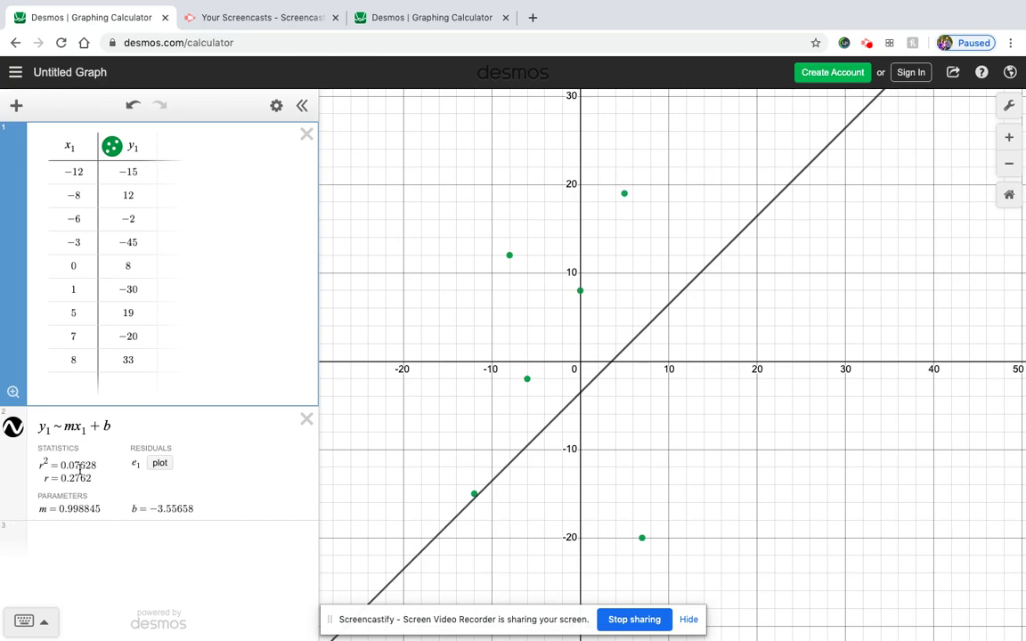
# - Back on the working graph, delete the old regression and table and add a new empty table
pyautogui.click(428, 17)
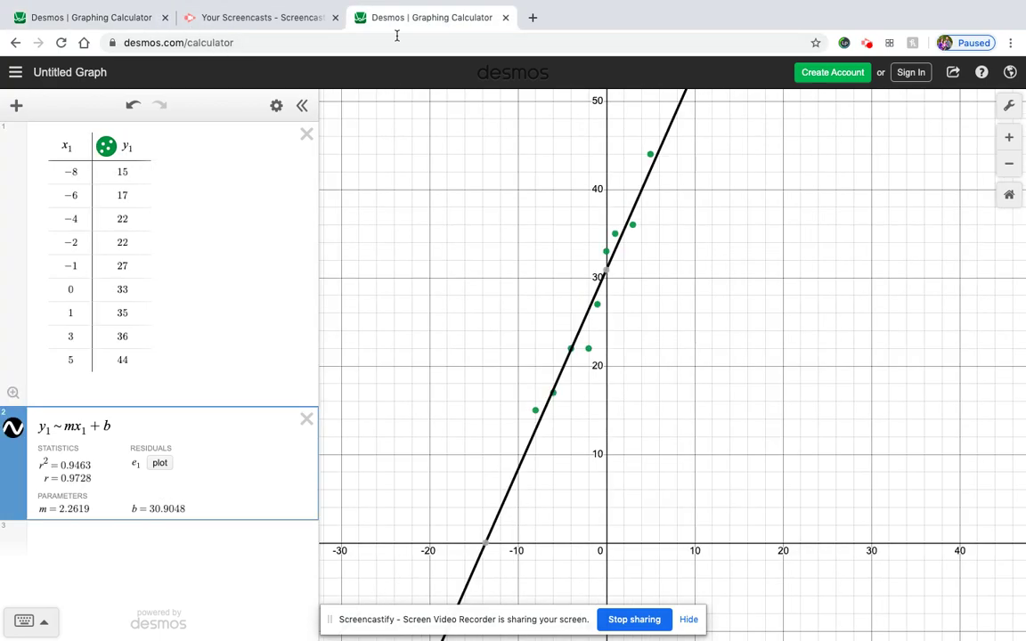
pyautogui.click(307, 420)
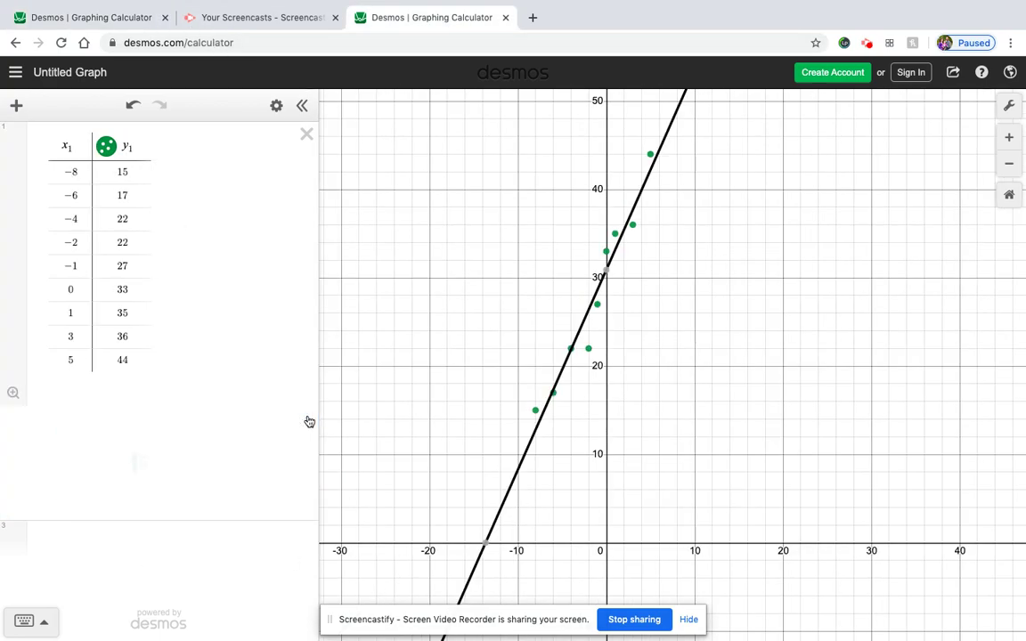
pyautogui.click(306, 135)
pyautogui.click(55, 126)
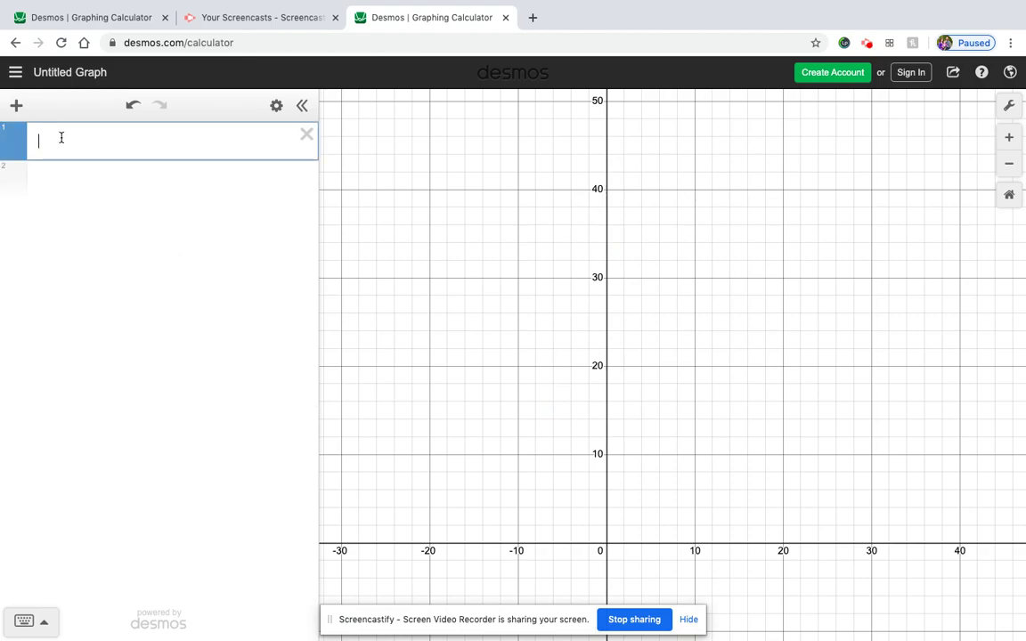
pyautogui.click(15, 106)
pyautogui.click(40, 206)
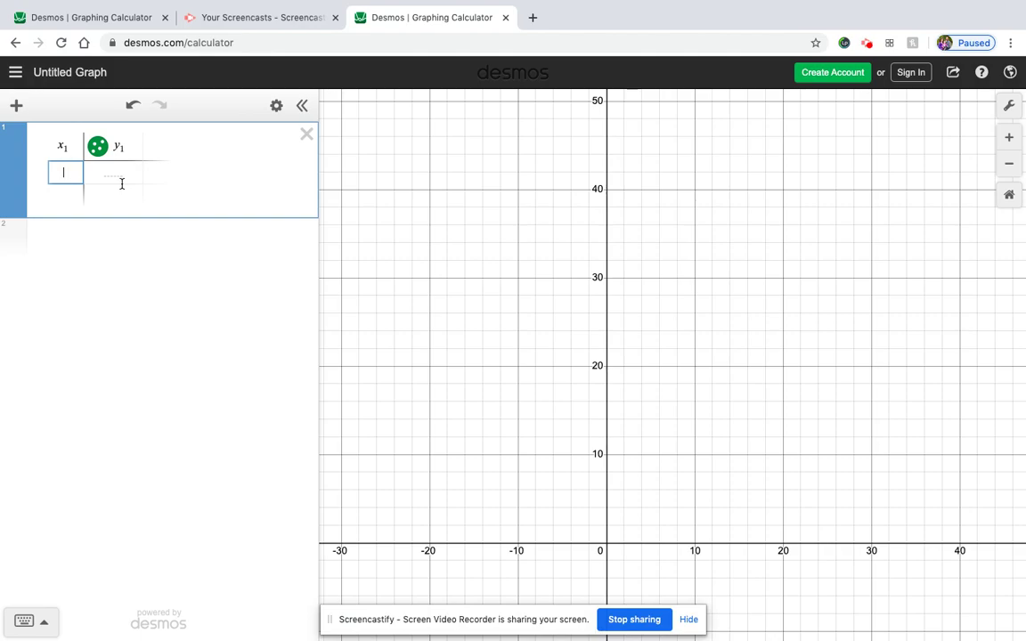
# - Enter x1 values −10, −8, −6, −4, −3, −1, 1, 2 in the new table
pyautogui.write('-10')
pyautogui.press('Return')
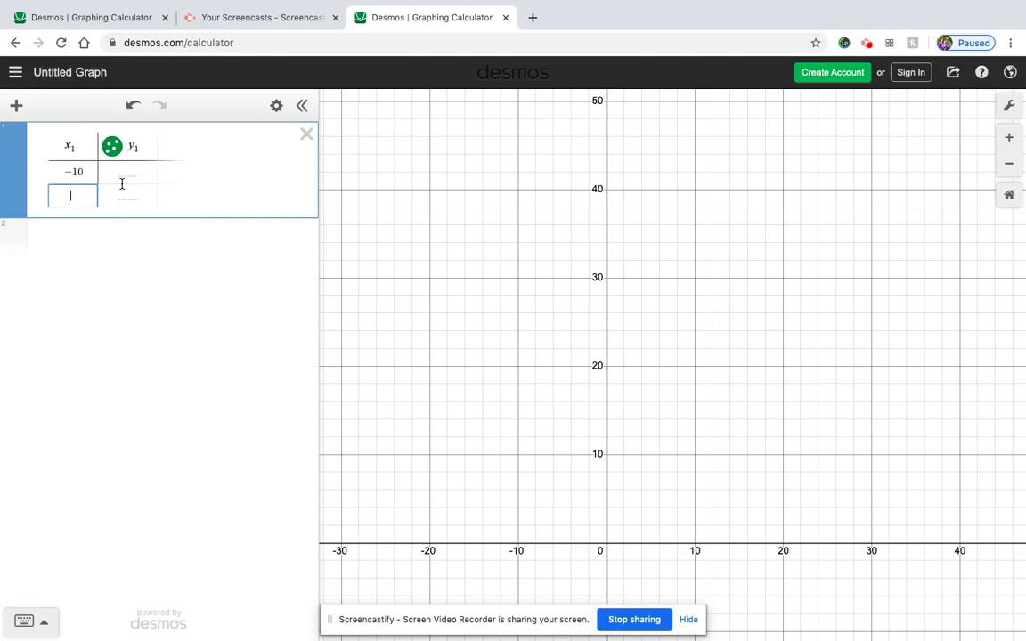
pyautogui.write('-8')
pyautogui.press('Return')
pyautogui.write('-6')
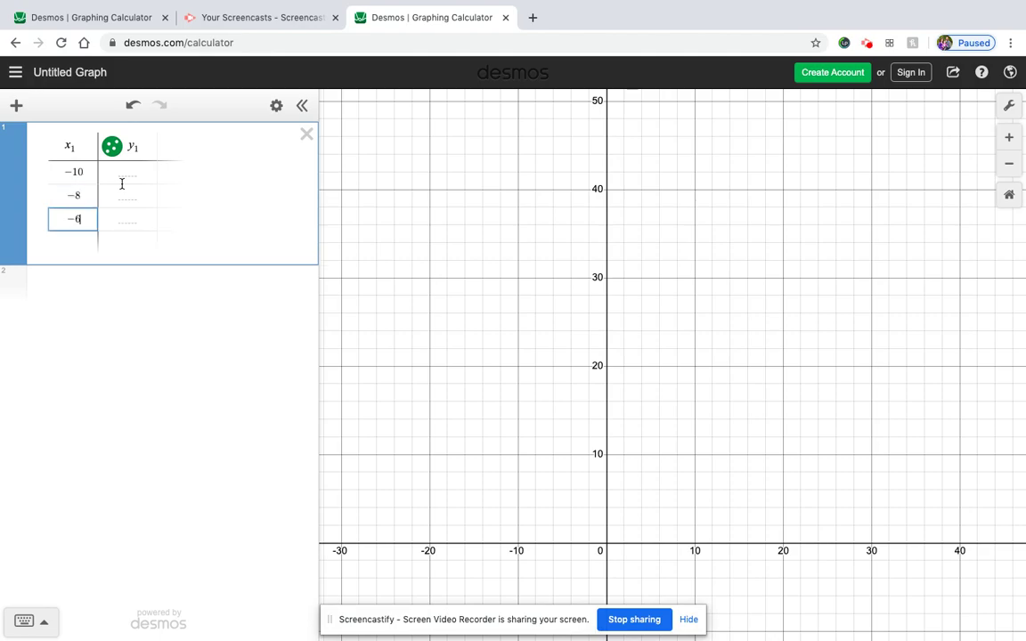
pyautogui.press('Return')
pyautogui.write('-4')
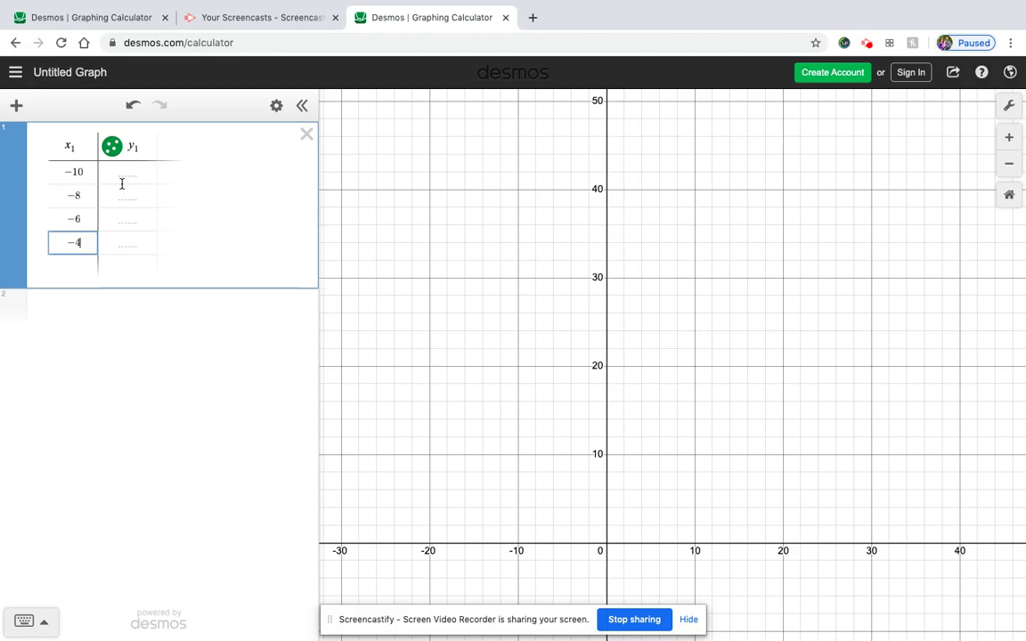
pyautogui.press('Return')
pyautogui.write('-3')
pyautogui.press('Return')
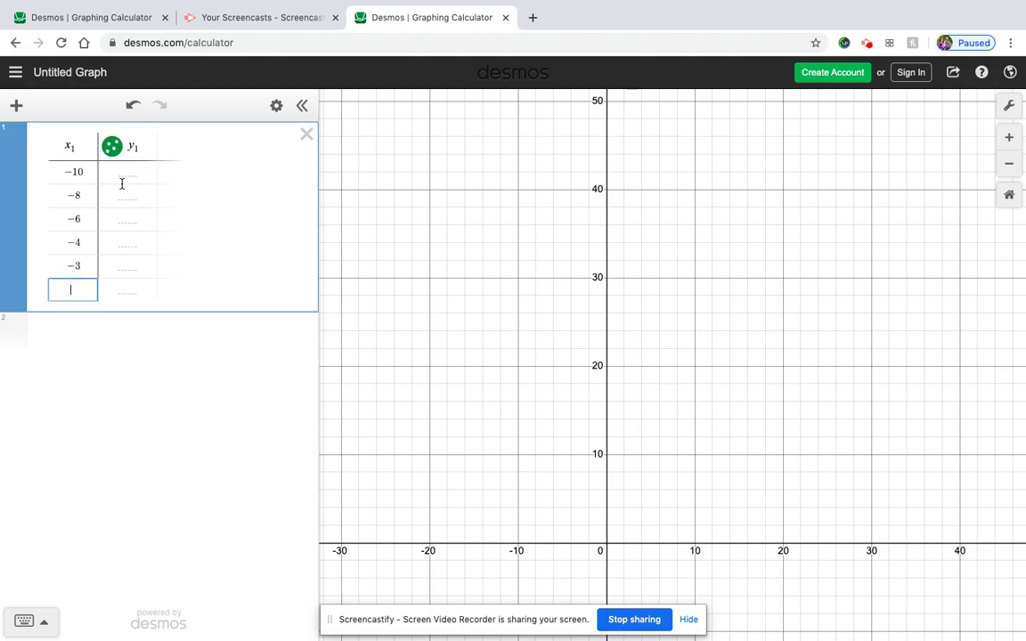
pyautogui.write('-1')
pyautogui.press('Return')
pyautogui.write('1')
pyautogui.press('Return')
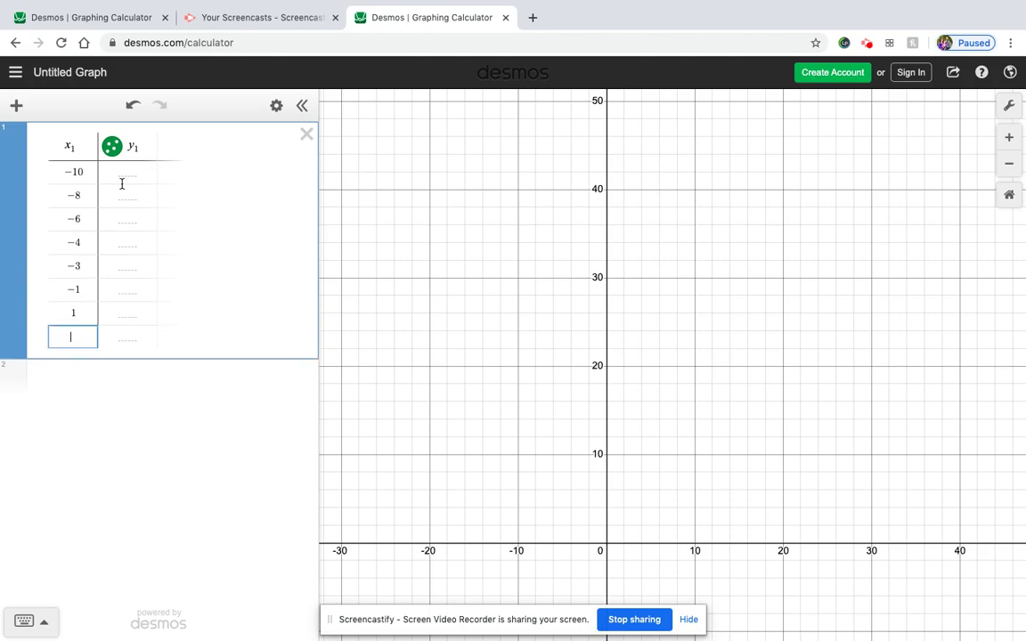
pyautogui.write('2')
pyautogui.press('Return')
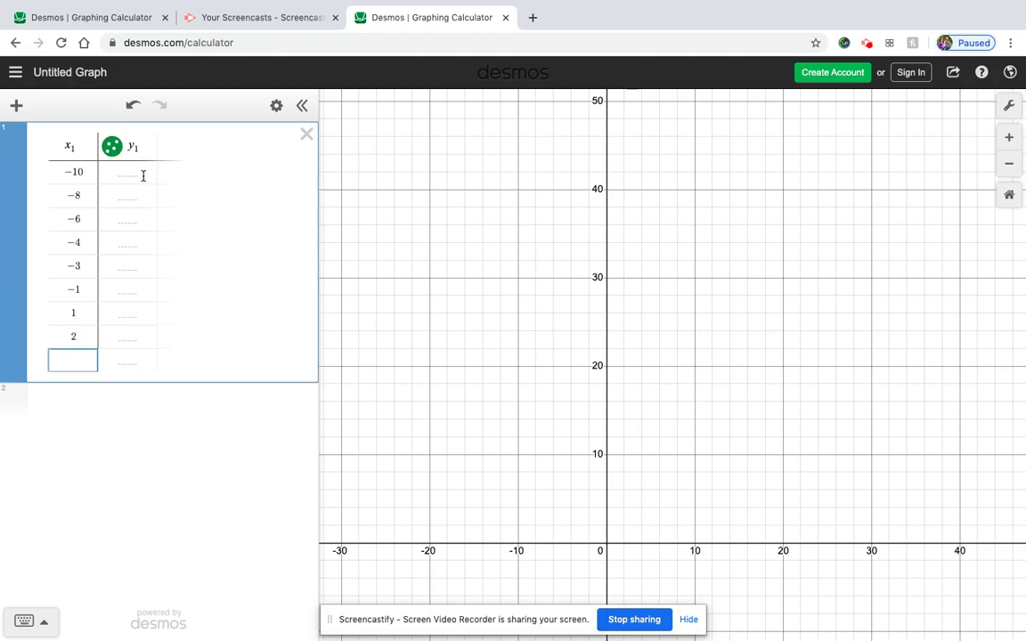
# - Enter y1 values 25, 21, 15, 15, 10, 9, 7, 5, fixing two mistyped entries
pyautogui.click(143, 175)
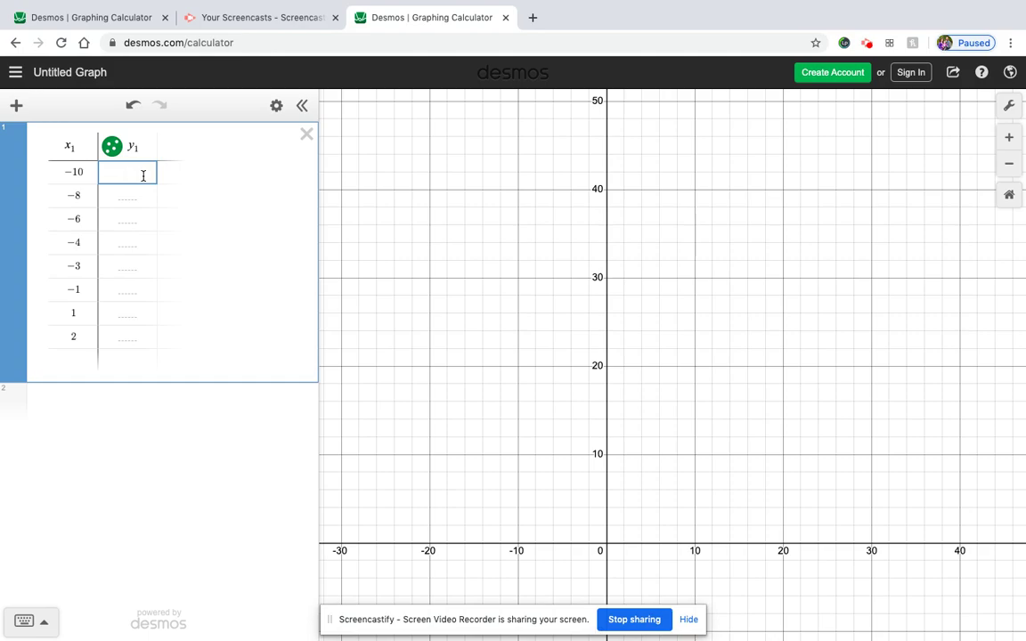
pyautogui.write('-25')
pyautogui.press('BackSpace')
pyautogui.press('BackSpace')
pyautogui.press('BackSpace')
pyautogui.write('25')
pyautogui.press('Return')
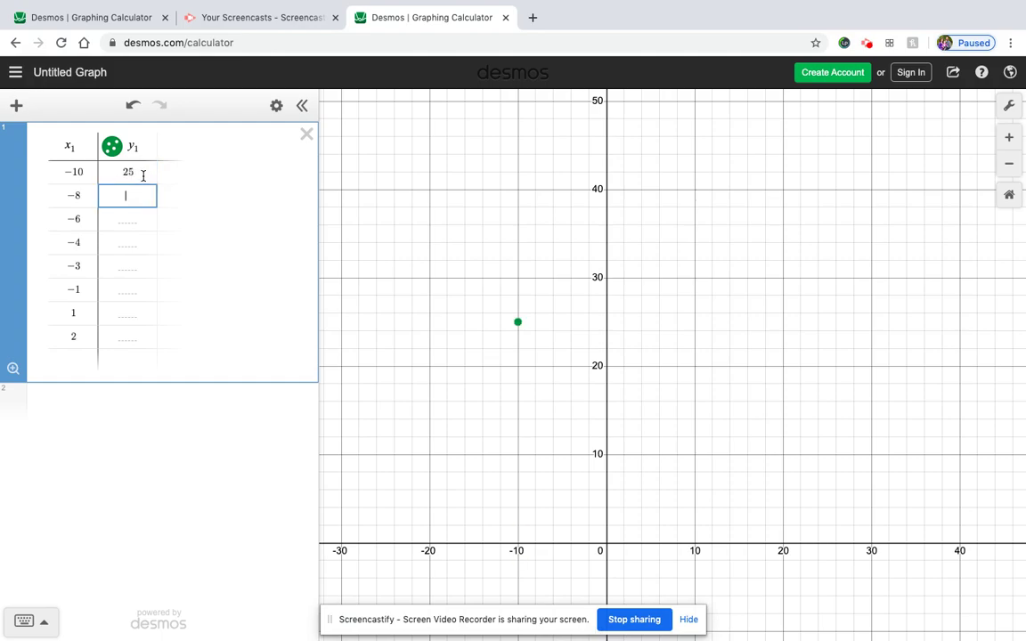
pyautogui.write('21')
pyautogui.press('Return')
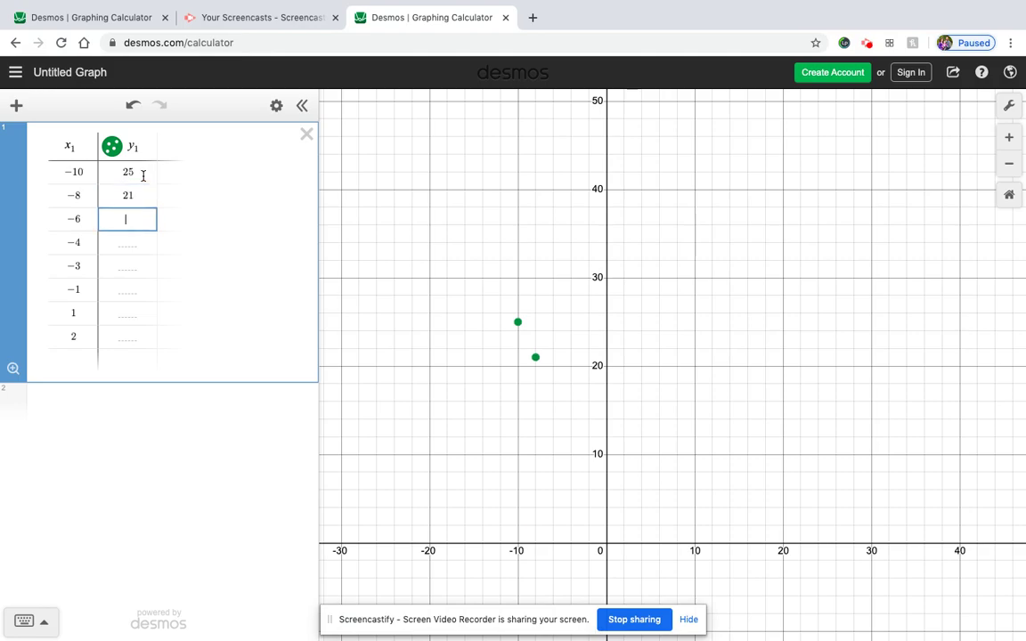
pyautogui.write('15')
pyautogui.press('Return')
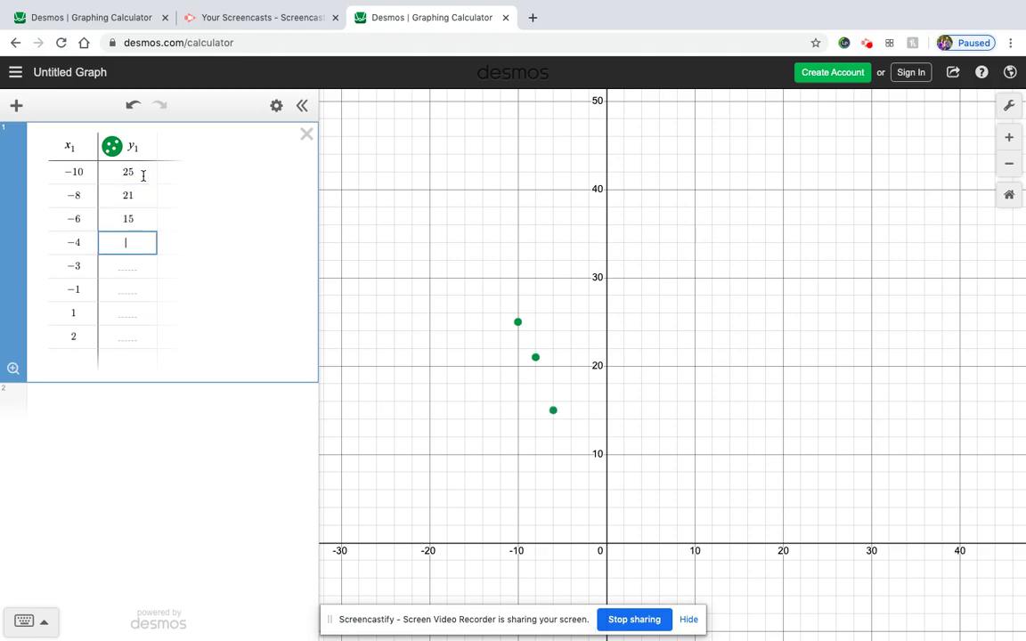
pyautogui.write('15')
pyautogui.press('Return')
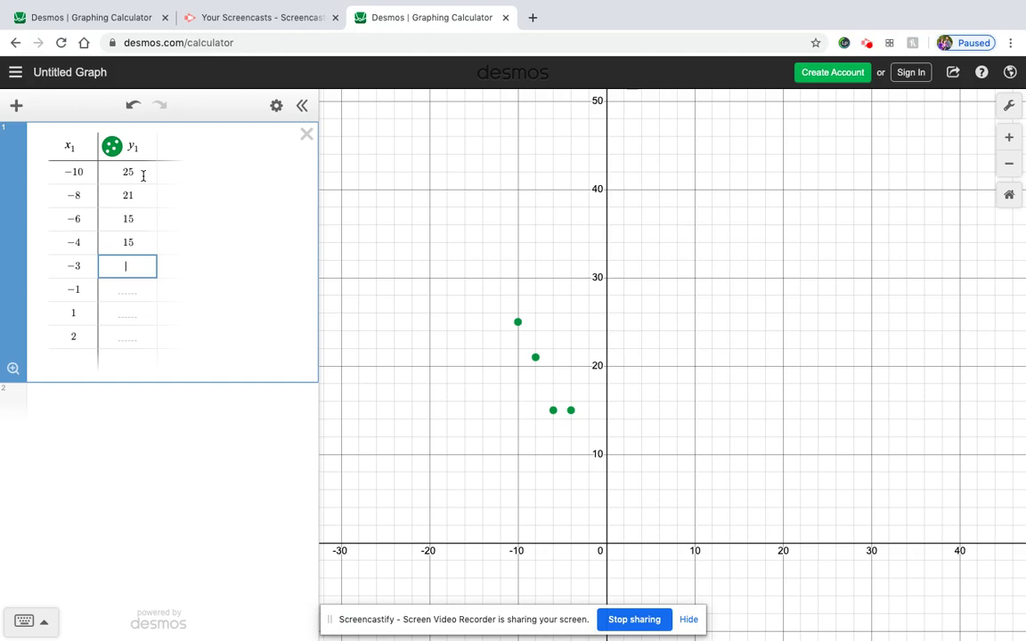
pyautogui.write('10')
pyautogui.press('Return')
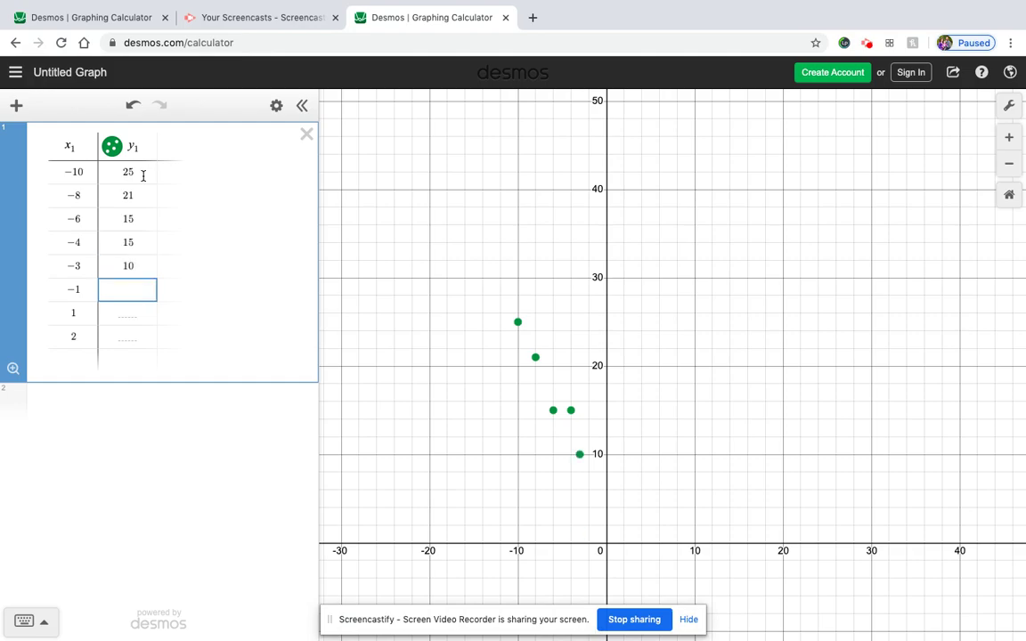
pyautogui.write('1')
pyautogui.press('BackSpace')
pyautogui.write('9')
pyautogui.press('Return')
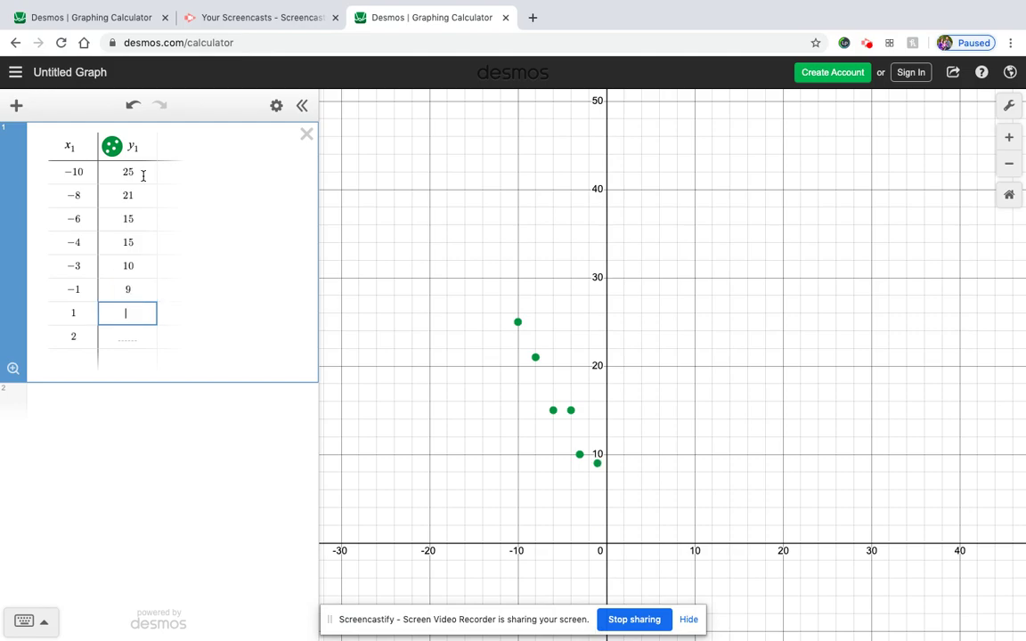
pyautogui.write('7')
pyautogui.press('Return')
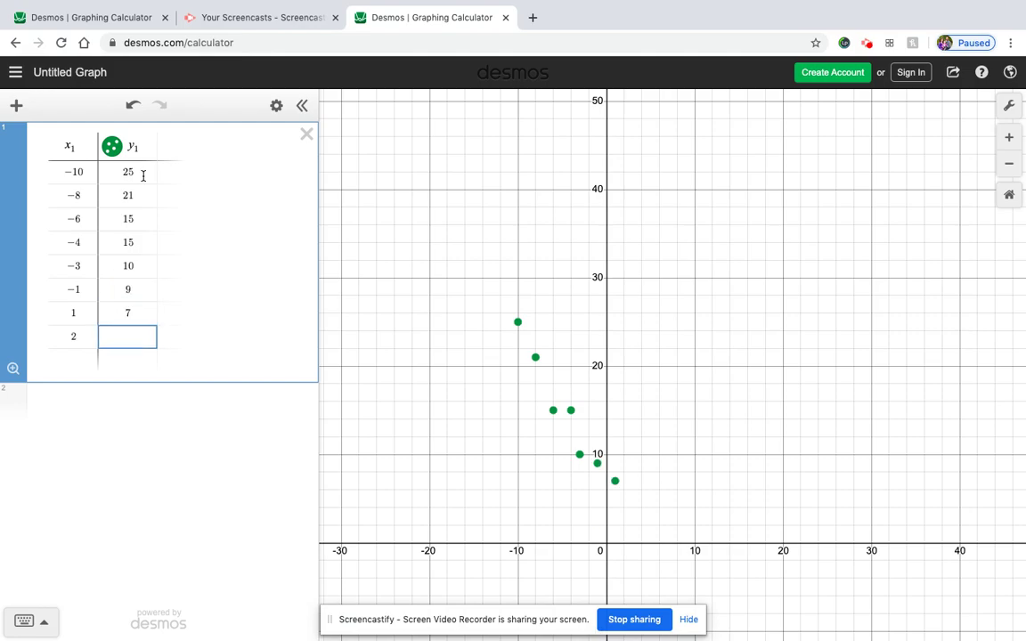
pyautogui.write('5')
# - Pan the graph and type y1 ~ mx1 + b on the second expression line
pyautogui.moveTo(714, 424); pyautogui.dragTo(746, 312)
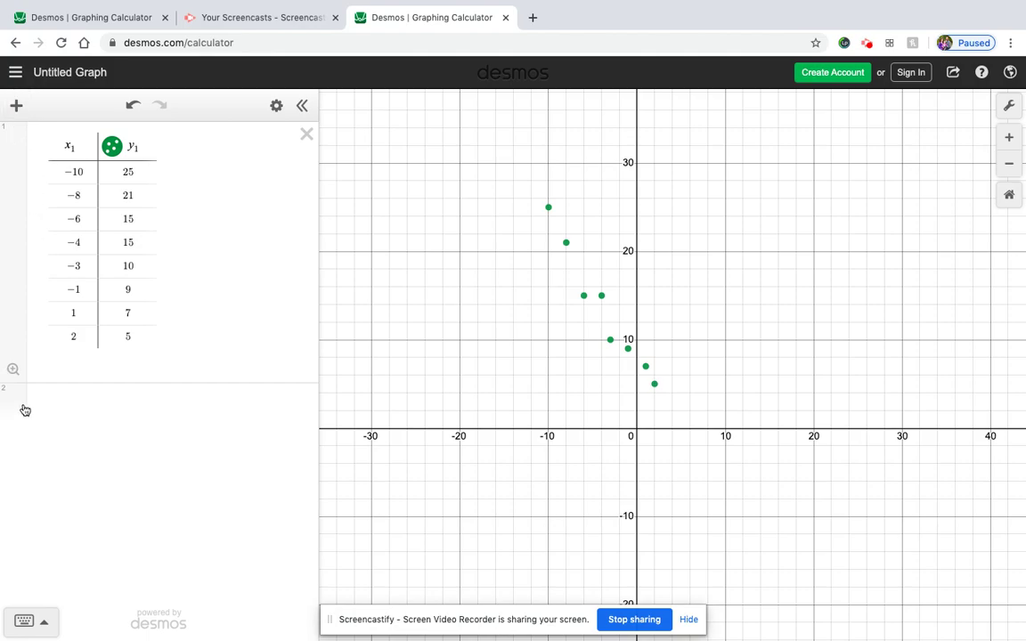
pyautogui.click(105, 405)
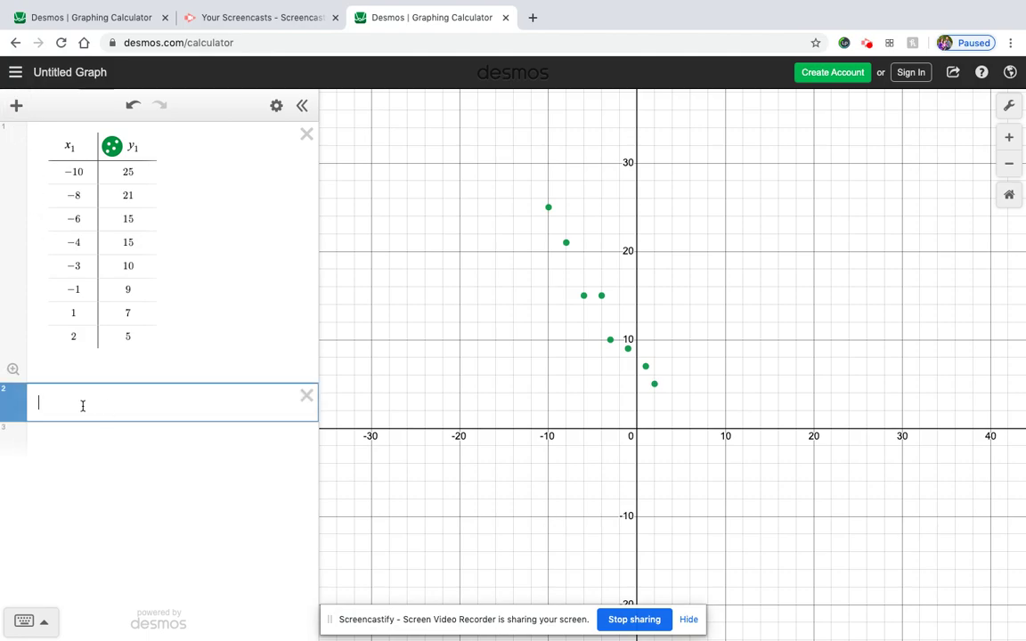
pyautogui.write('y1 ')
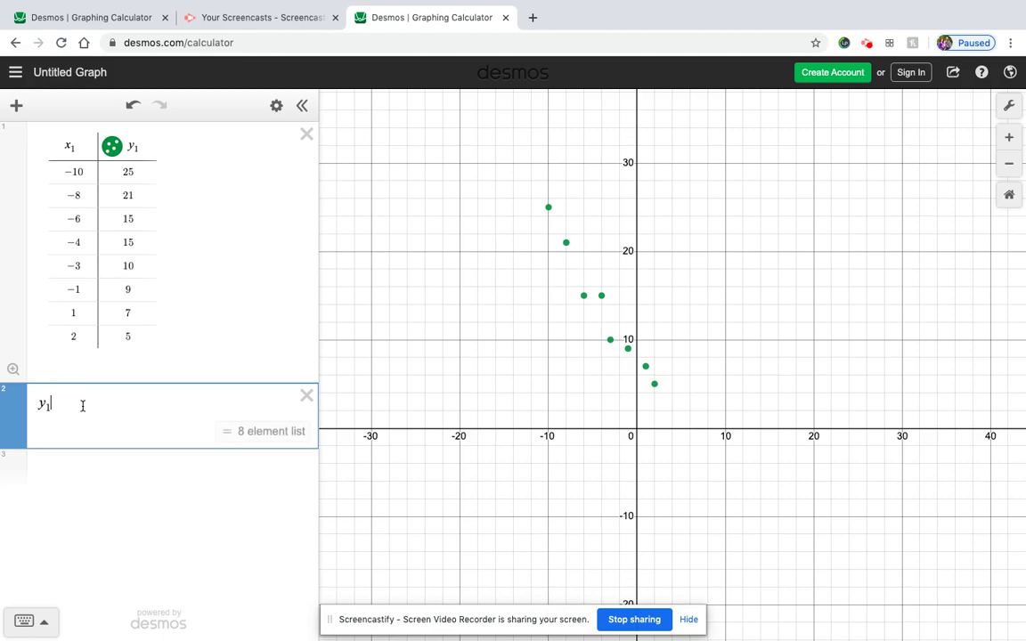
pyautogui.write('~ ')
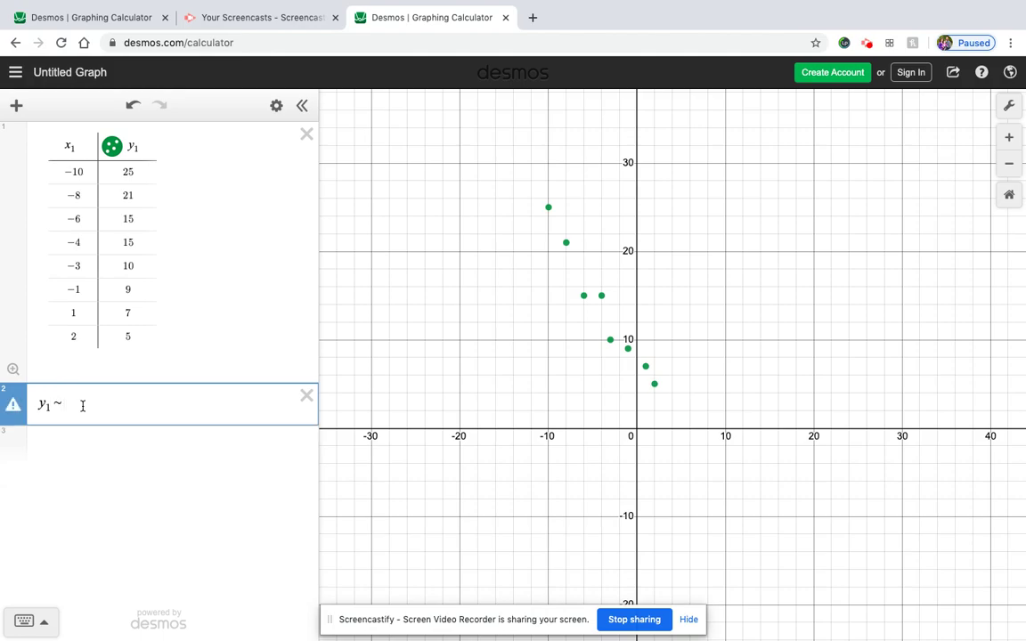
pyautogui.write('mx1 + b')
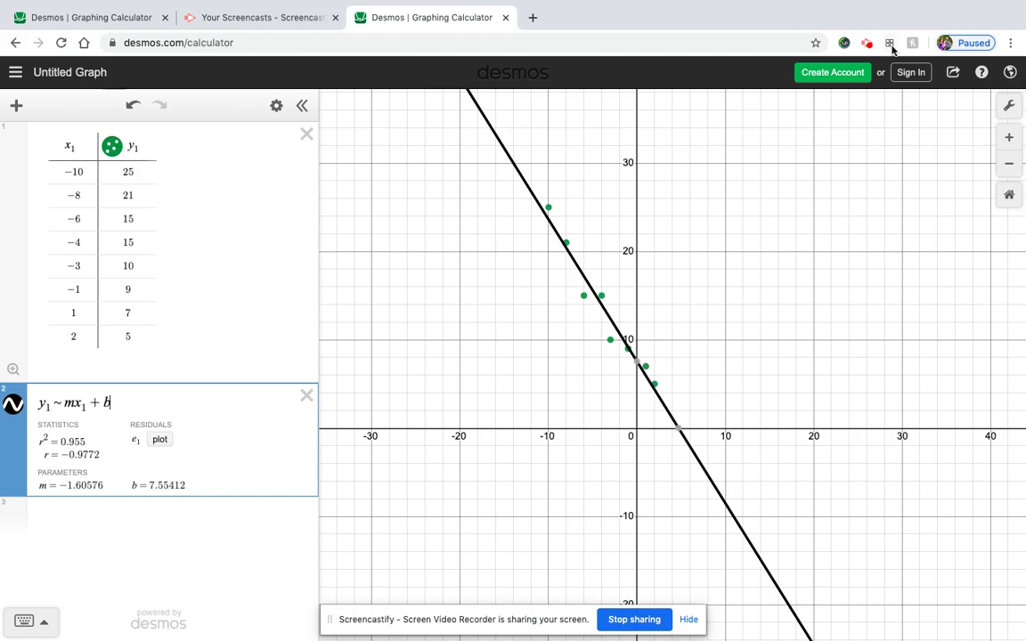
# - Bring up Screencastify's recording controls from its extension icon
pyautogui.moveTo(824, 5)
pyautogui.click(867, 44)
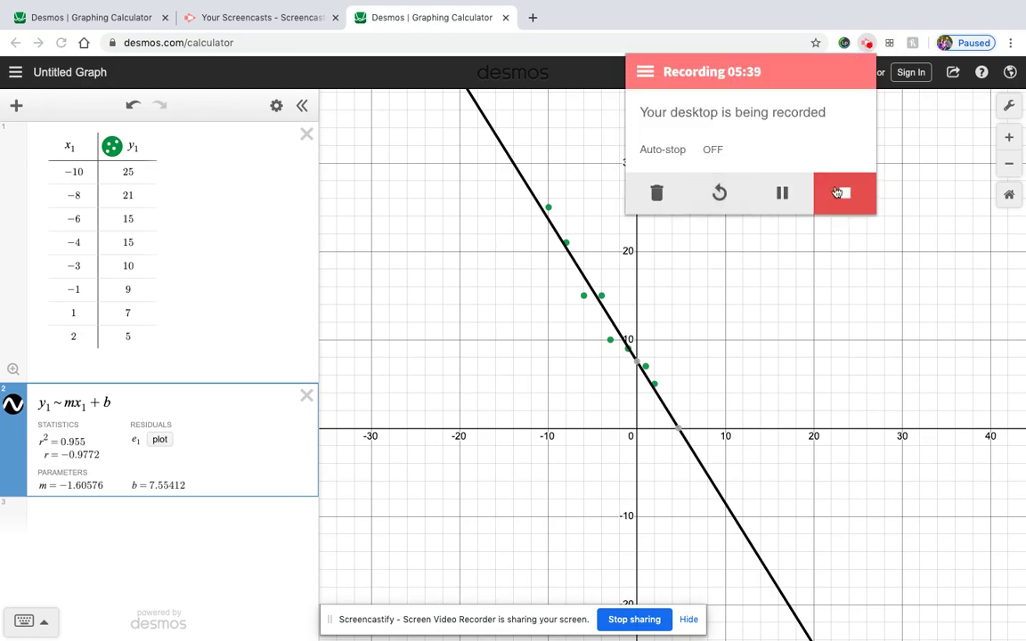